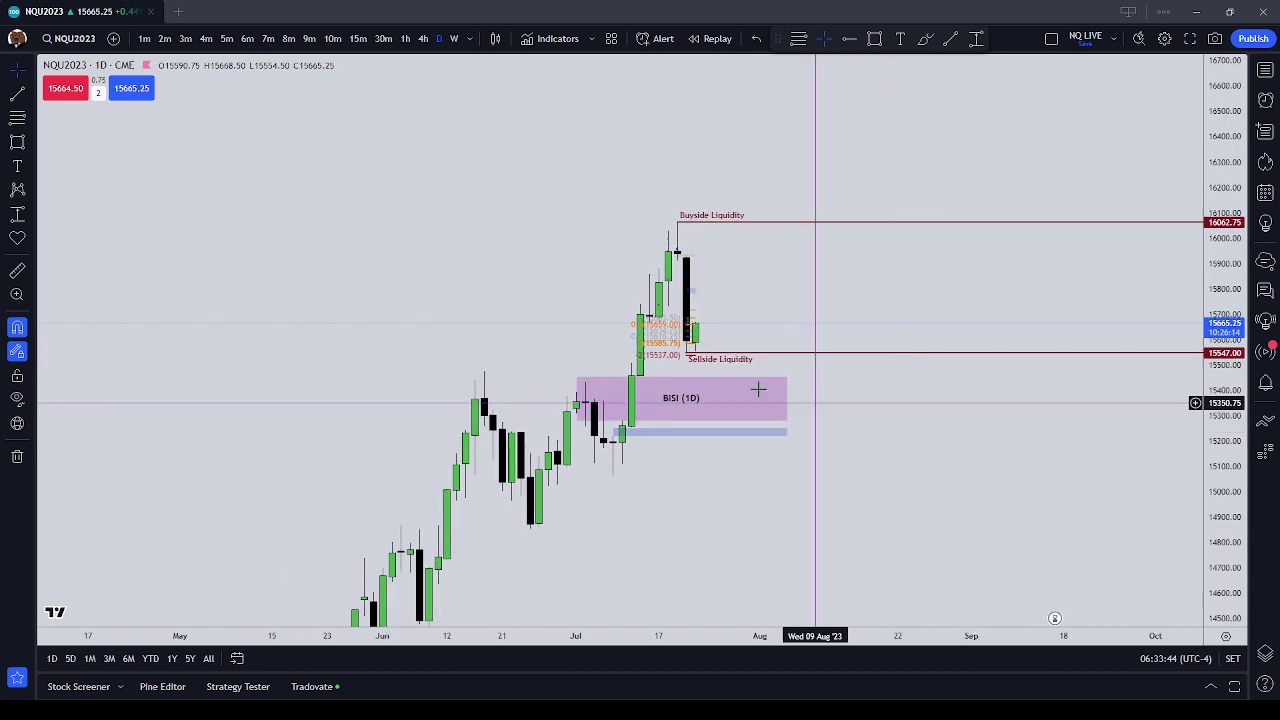
Compare the BISI (1D) zone on the daily and 4-hour charts.
left_click(688, 404)
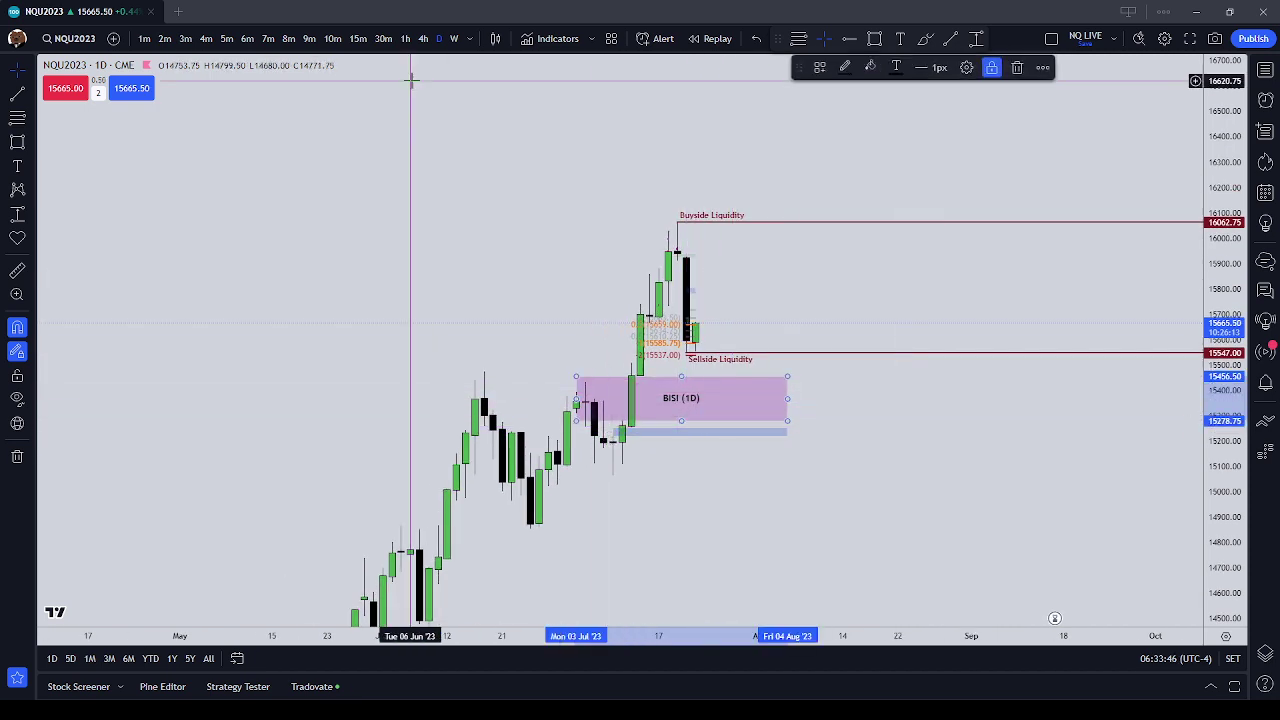
left_click(423, 38)
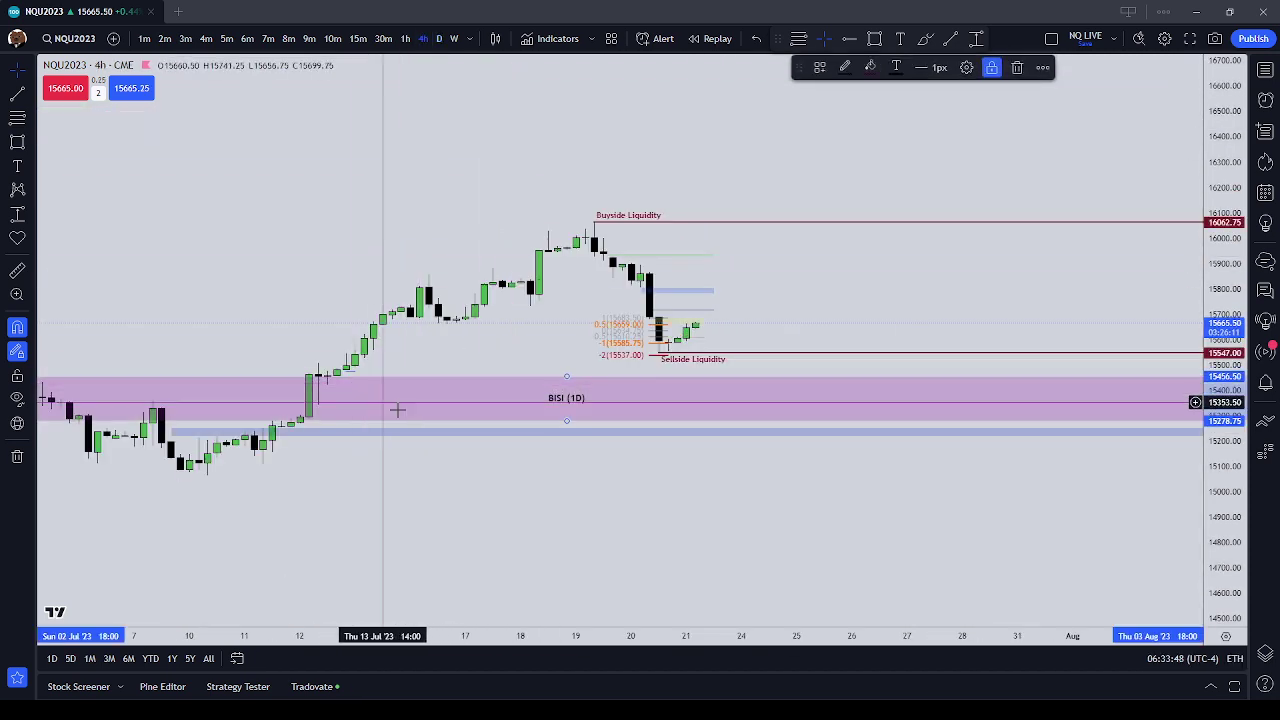
left_click(408, 453)
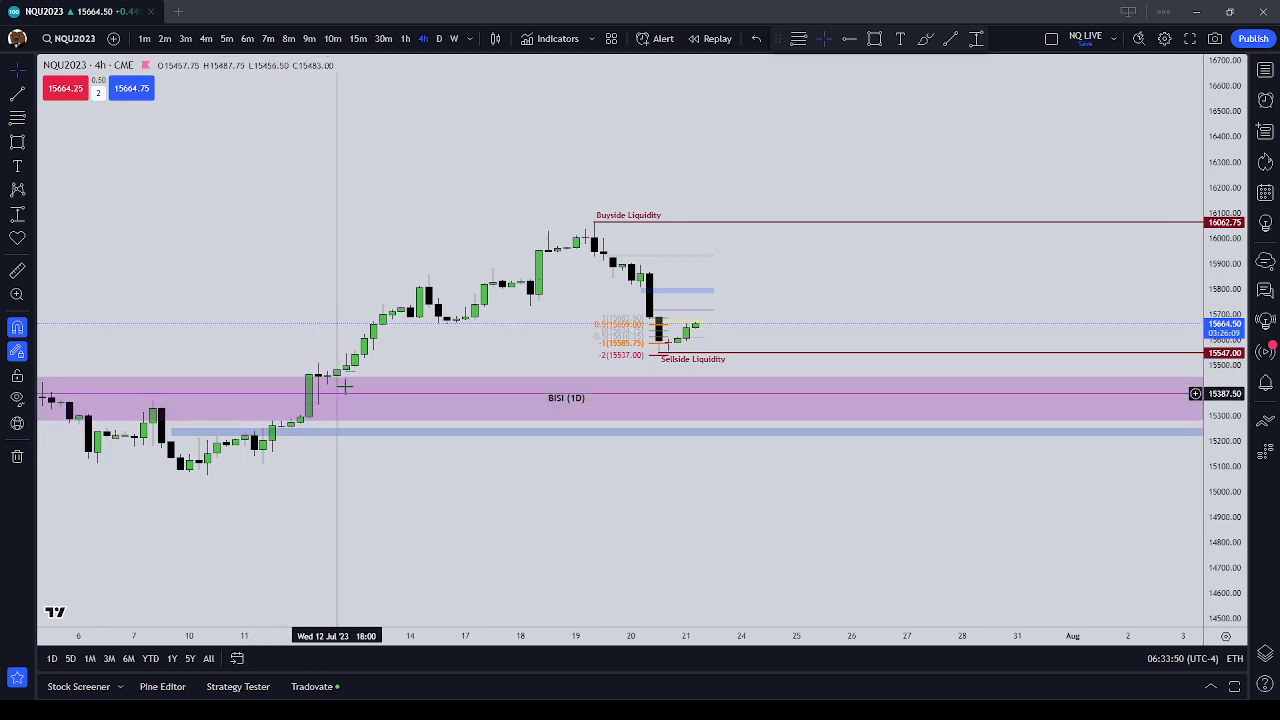
left_click(441, 38)
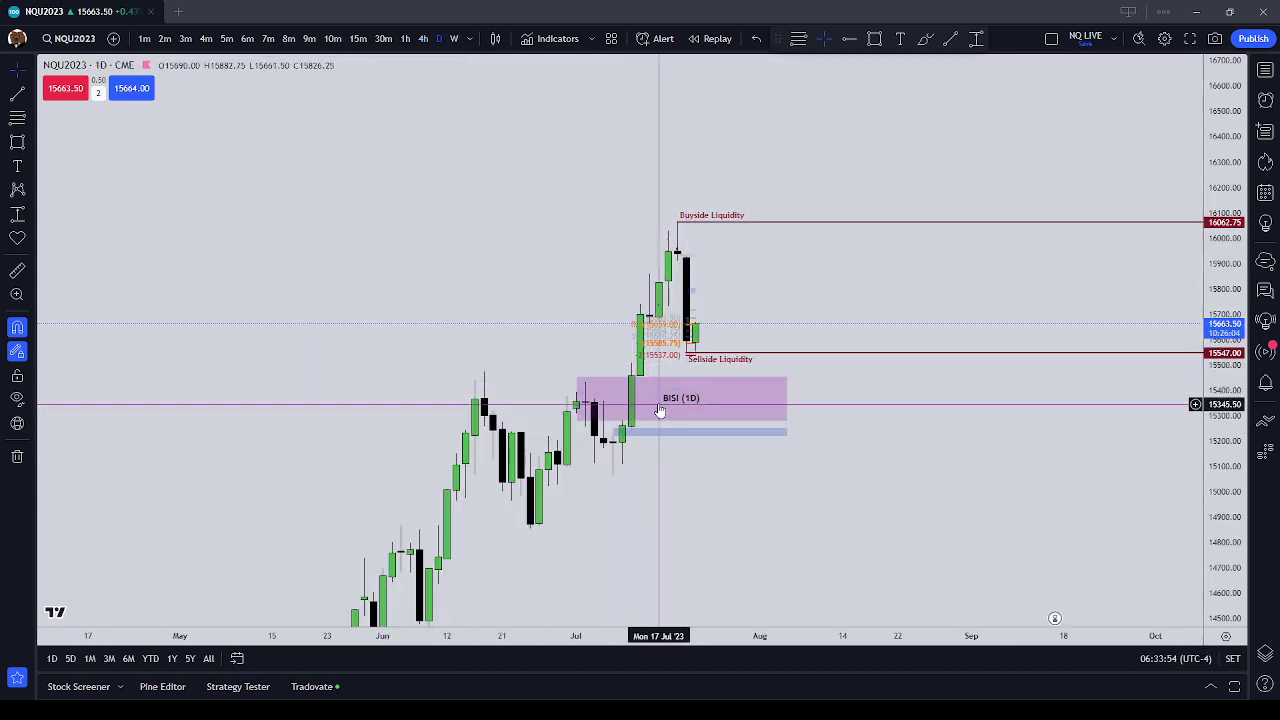
left_click(690, 411)
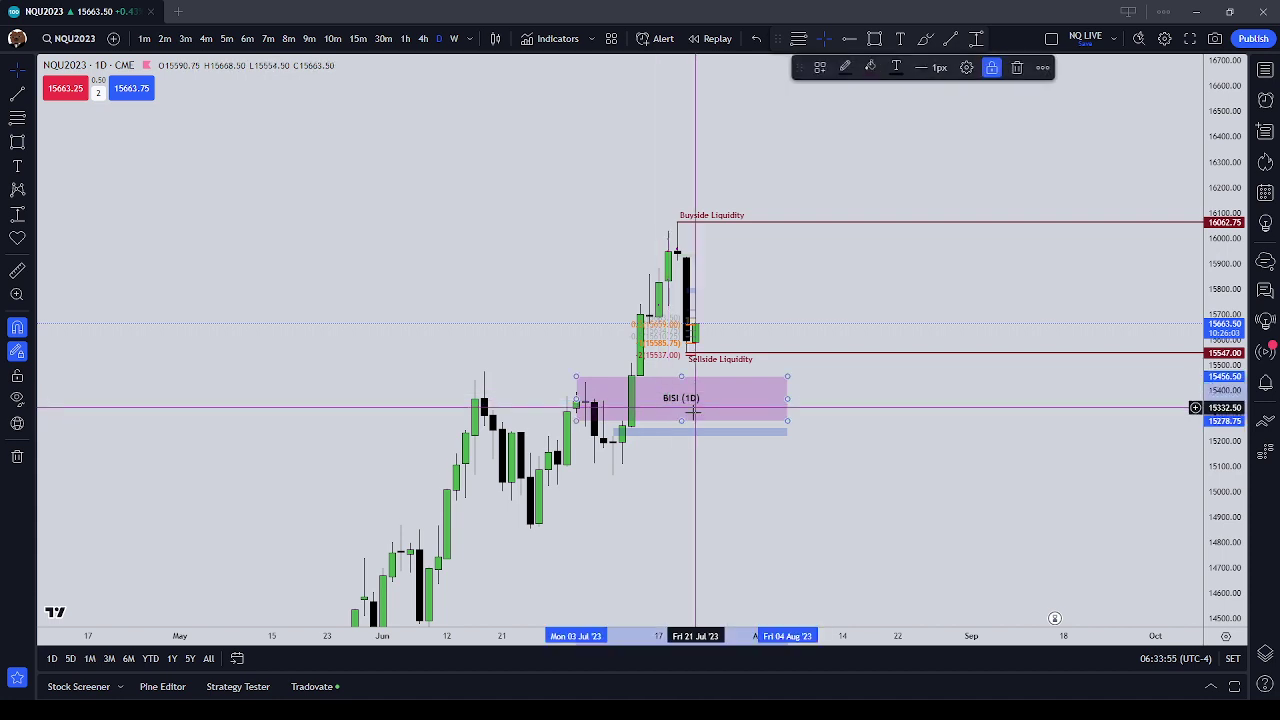
left_click(817, 450)
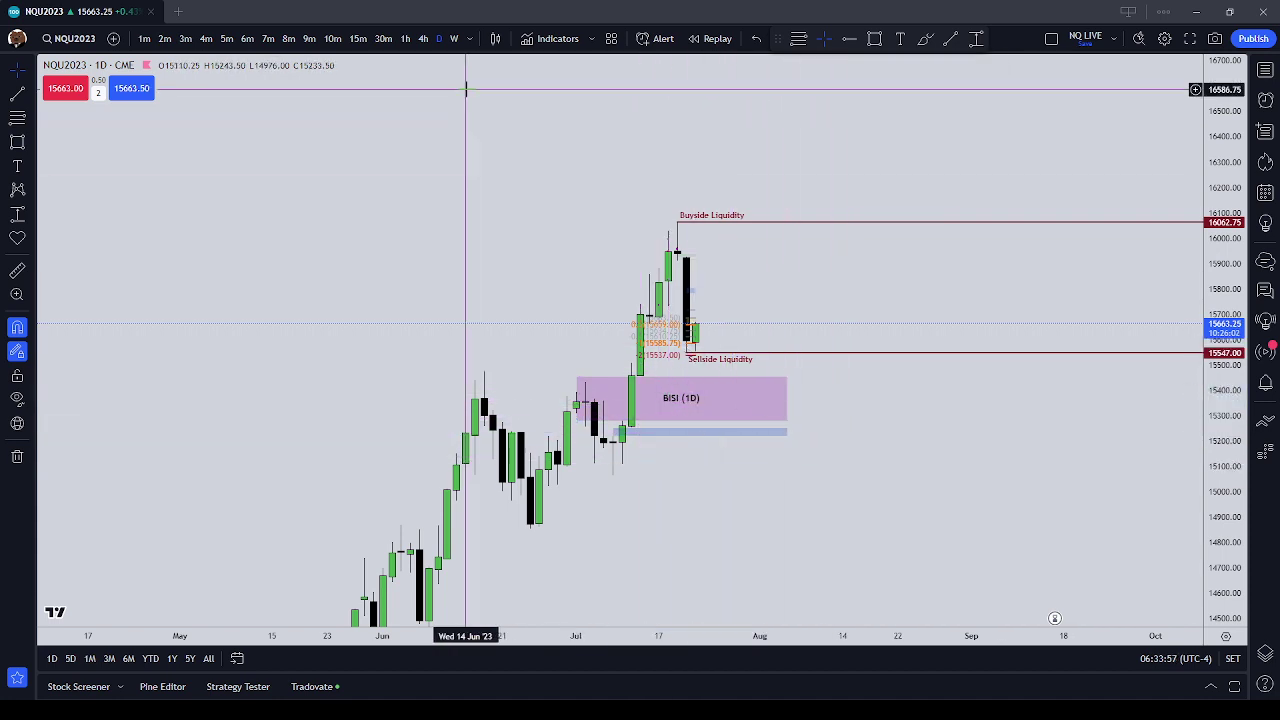
Switch the chart to the 1-hour timeframe and inspect the NDOG zone below the Buyside Liquidity line.
left_click(426, 39)
left_click(405, 39)
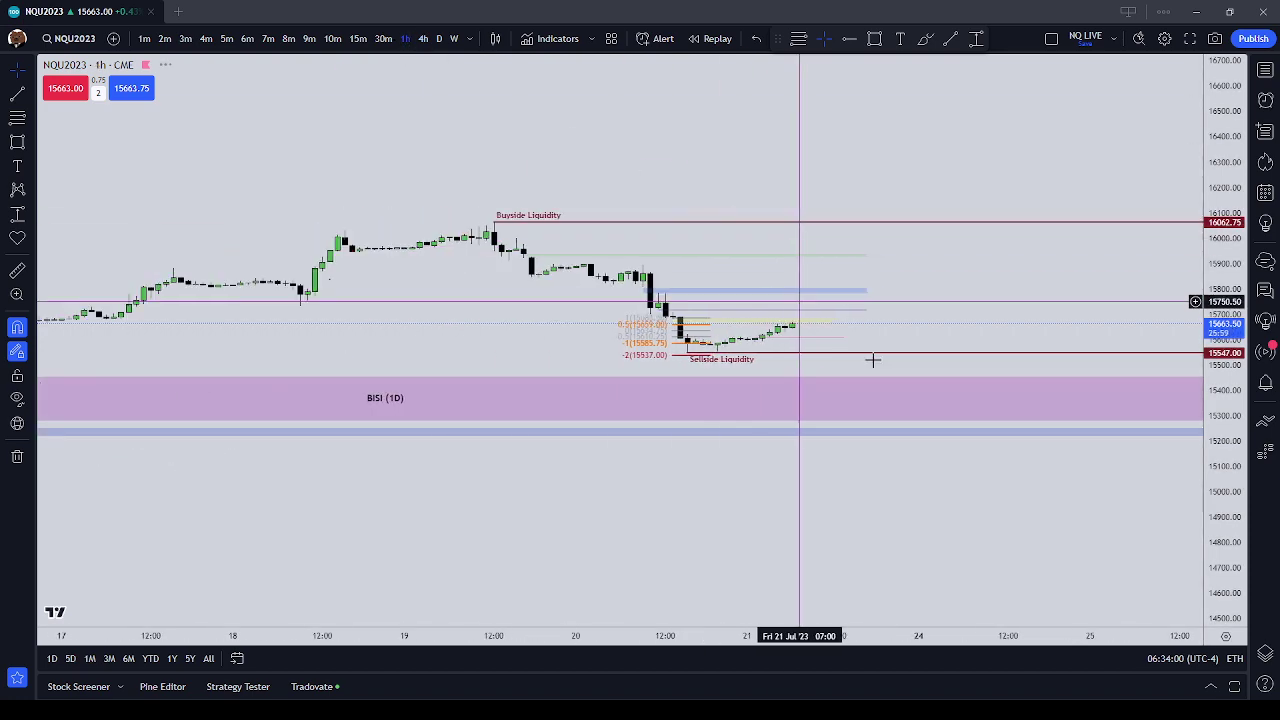
scroll(1108, 174, "down", 4)
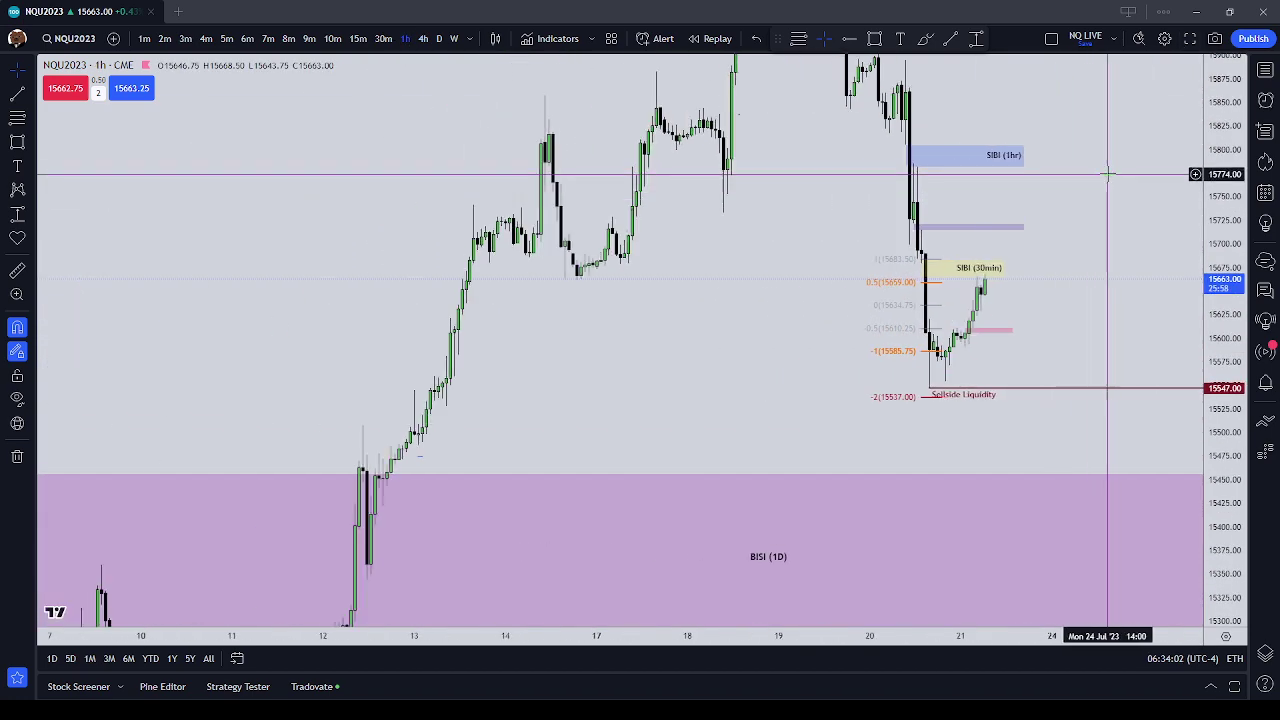
left_click_drag(1108, 174, 928, 408)
scroll(920, 414, "up", 4)
left_click(547, 259)
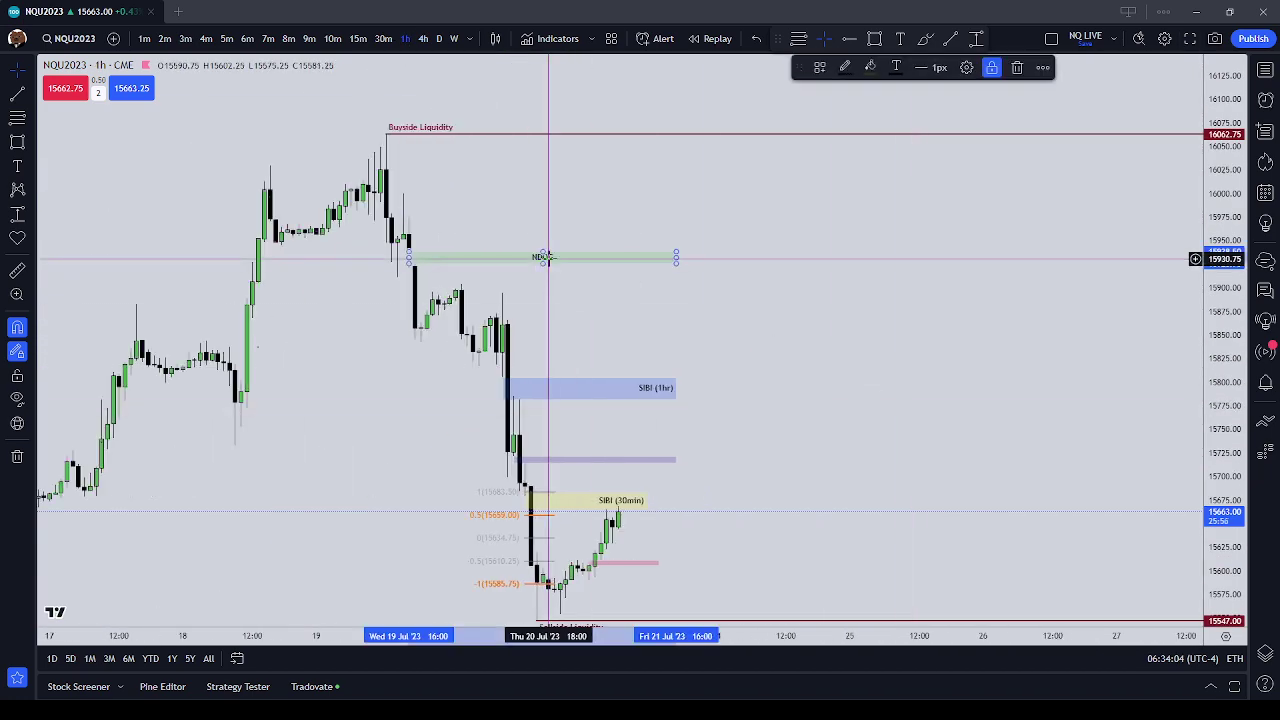
left_click(791, 295)
Examine the SIBI (30min) and SIBI (1hr) zones and the Buyside Liquidity line on the 1-hour chart.
left_click(630, 503)
left_click_drag(733, 489, 833, 346)
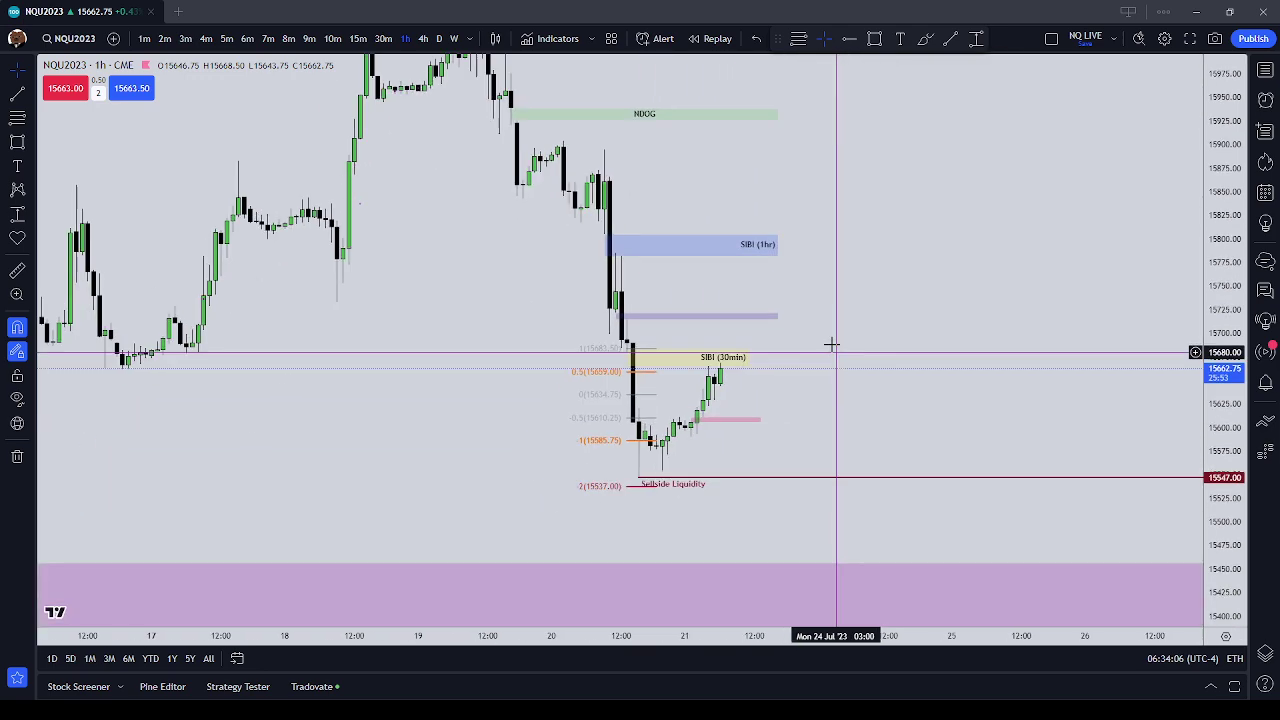
scroll(833, 346, "up", 3)
left_click(607, 250)
left_click_drag(712, 299, 756, 349)
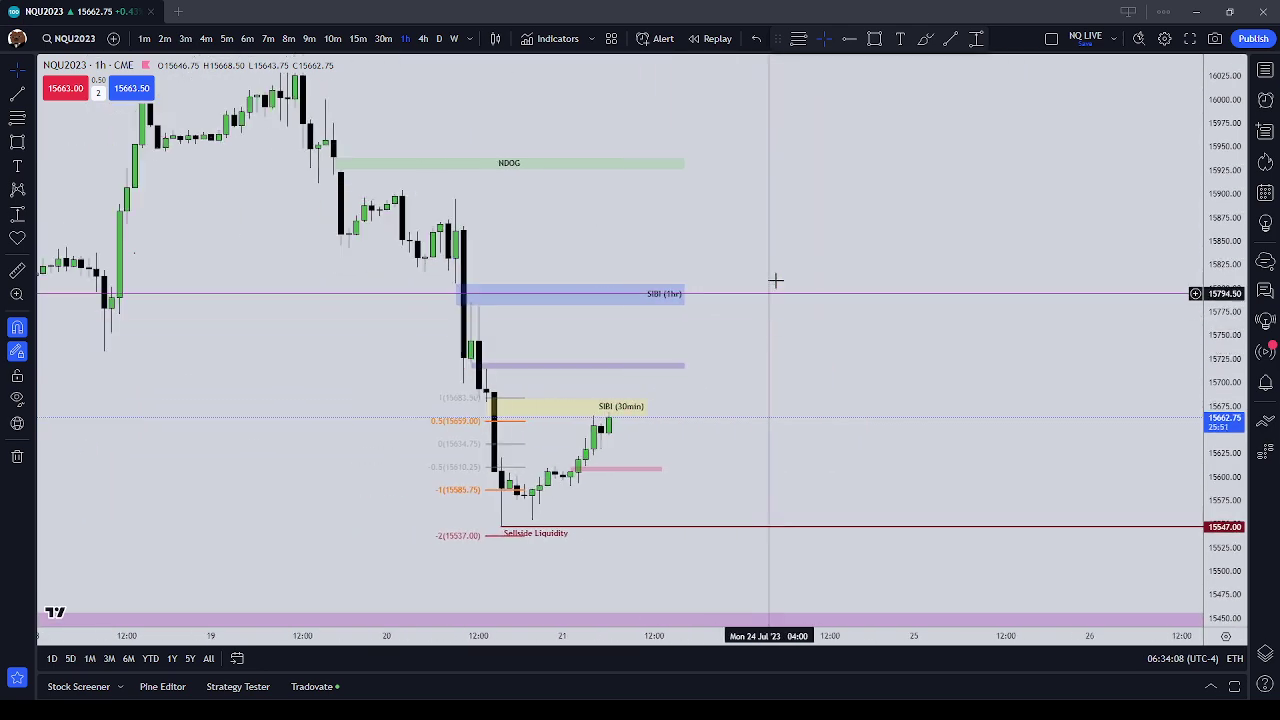
left_click_drag(785, 257, 823, 414)
left_click(370, 194)
left_click_drag(884, 311, 931, 125)
scroll(931, 125, "down", 3)
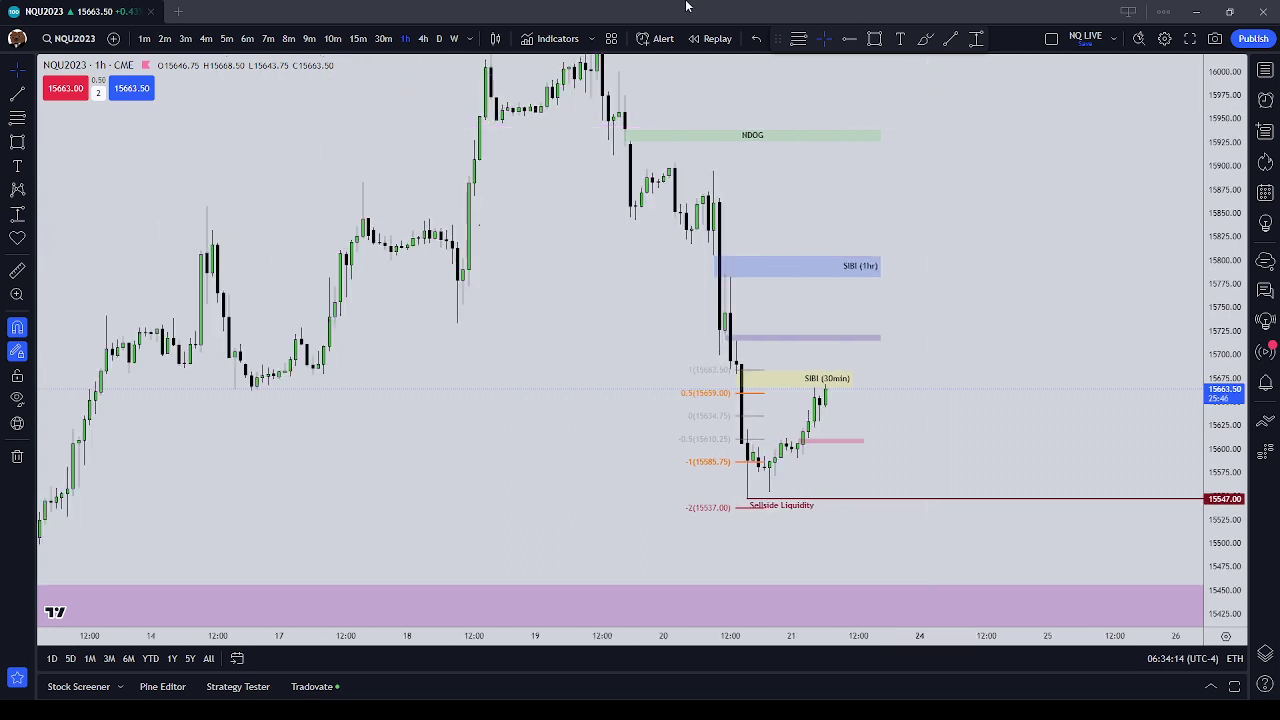
Switch the chart to the 30-minute timeframe and inspect the SIBI (30min) zone at the current price.
left_click(385, 38)
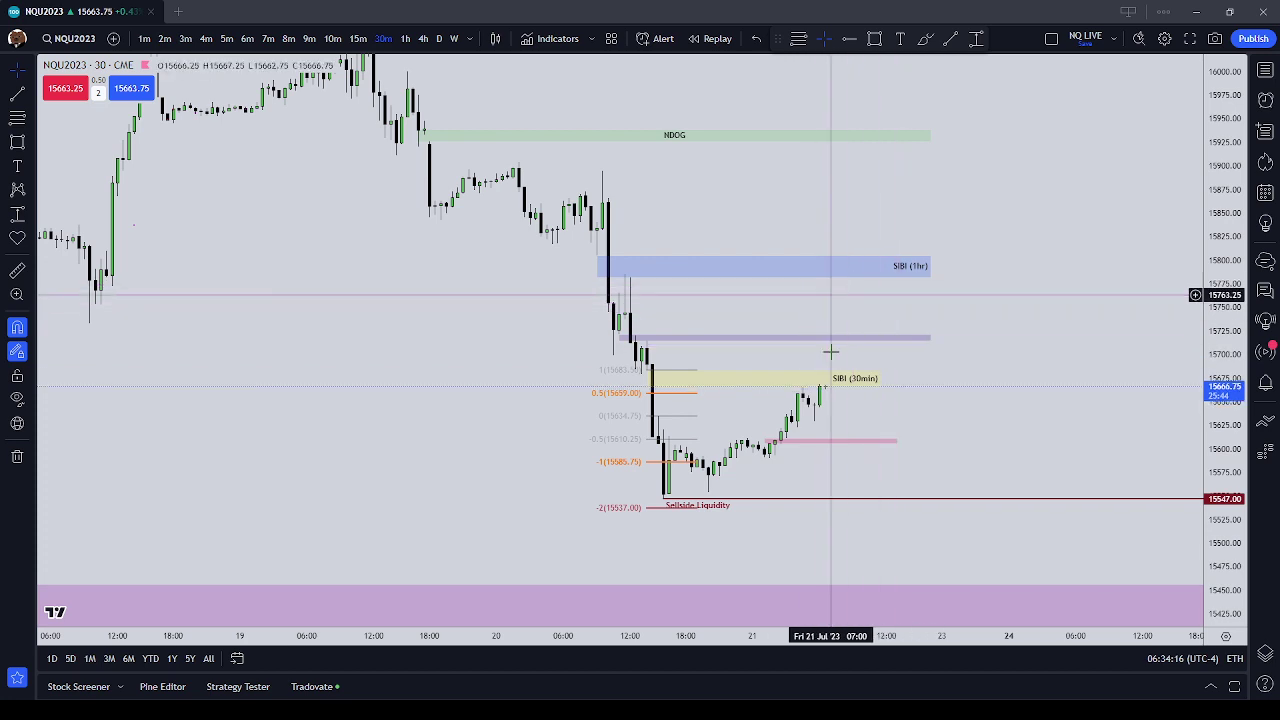
left_click(866, 388)
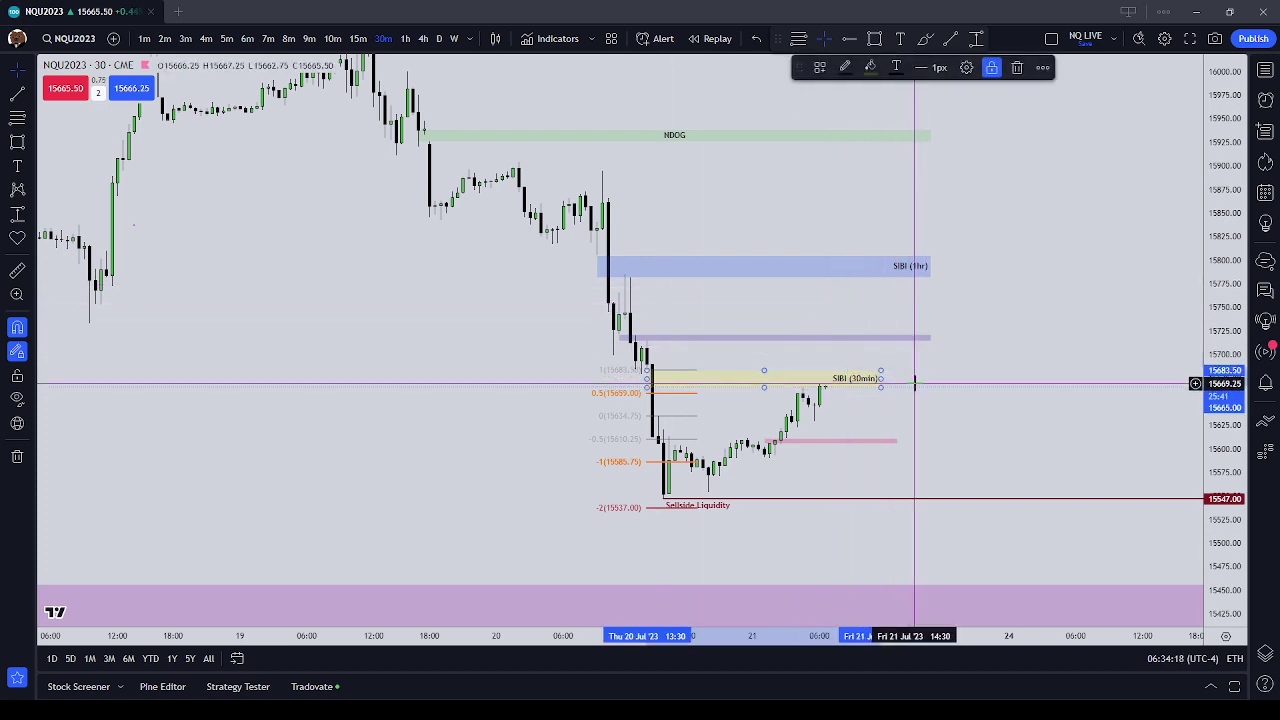
left_click(971, 393)
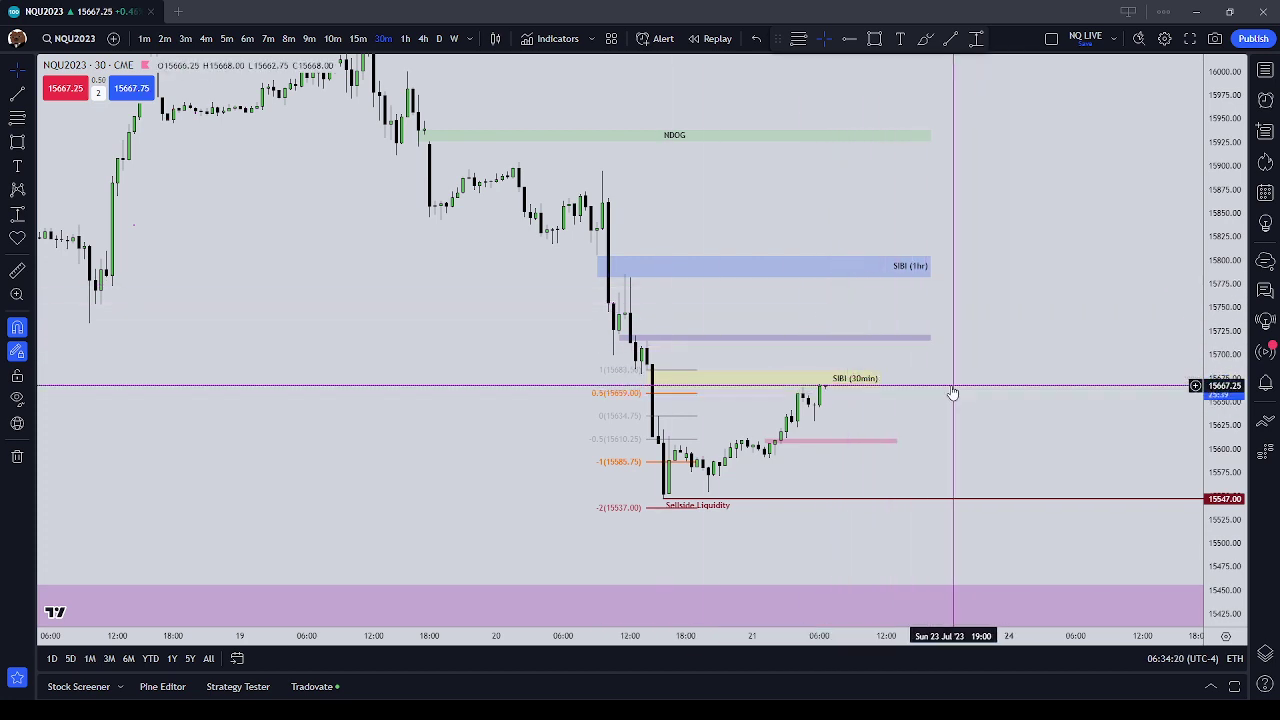
scroll(952, 389, "up", 2)
left_click_drag(952, 328, 872, 442)
left_click_drag(960, 492, 1127, 298)
scroll(1020, 334, "down", 1)
Set the chart to the 15-minute timeframe and stretch the price scale to examine the SIBI zones and Sellside Liquidity.
left_click_drag(696, 75, 691, 158)
left_click(332, 39)
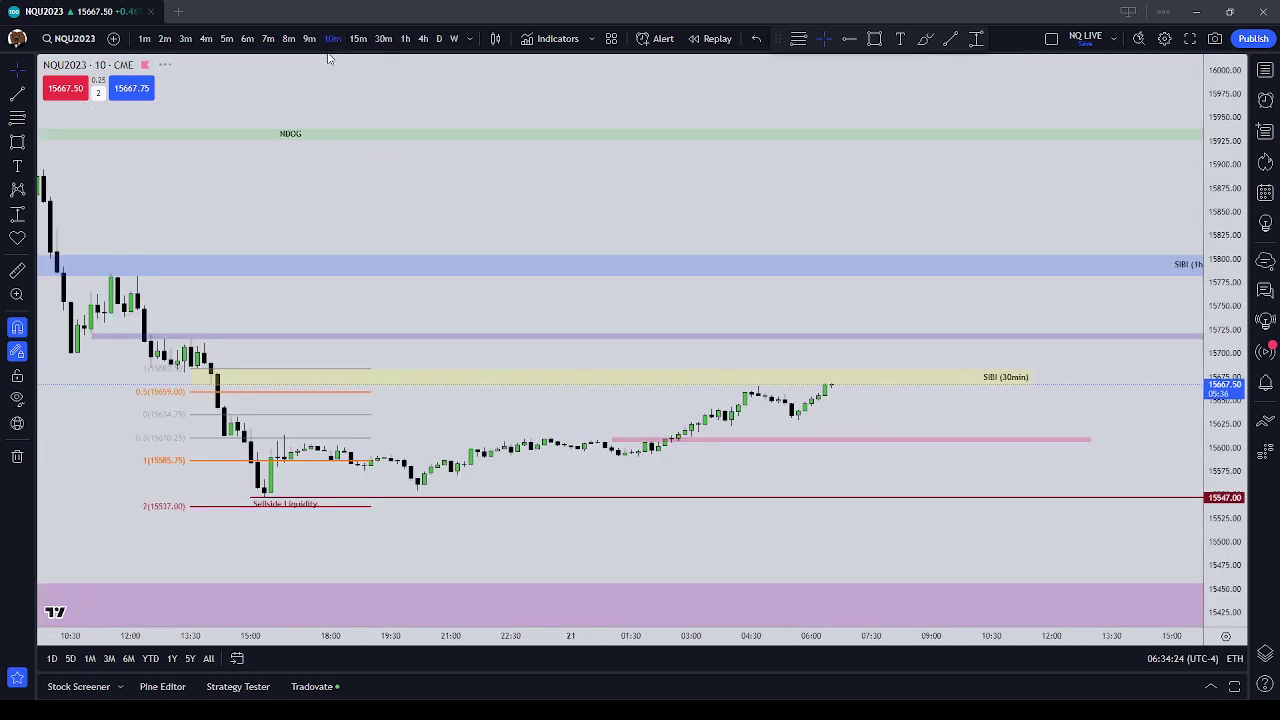
left_click(355, 40)
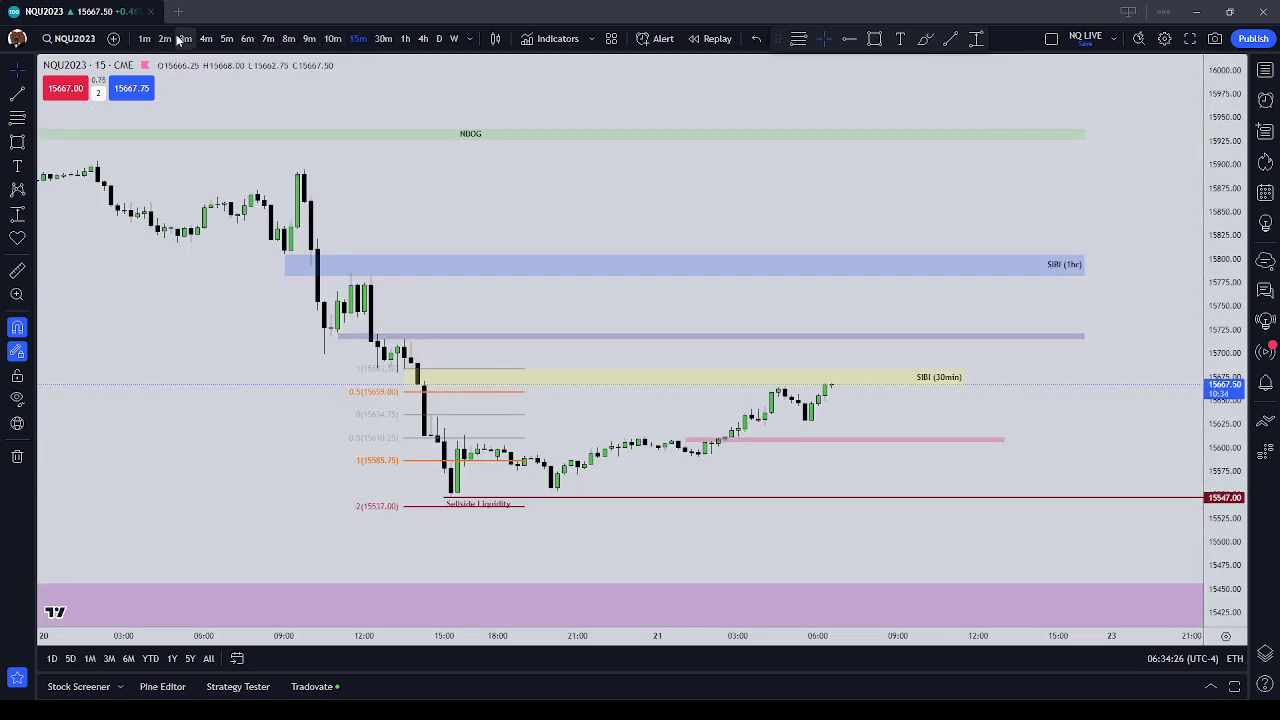
left_click_drag(1222, 572, 1222, 290)
left_click_drag(1091, 383, 1072, 216)
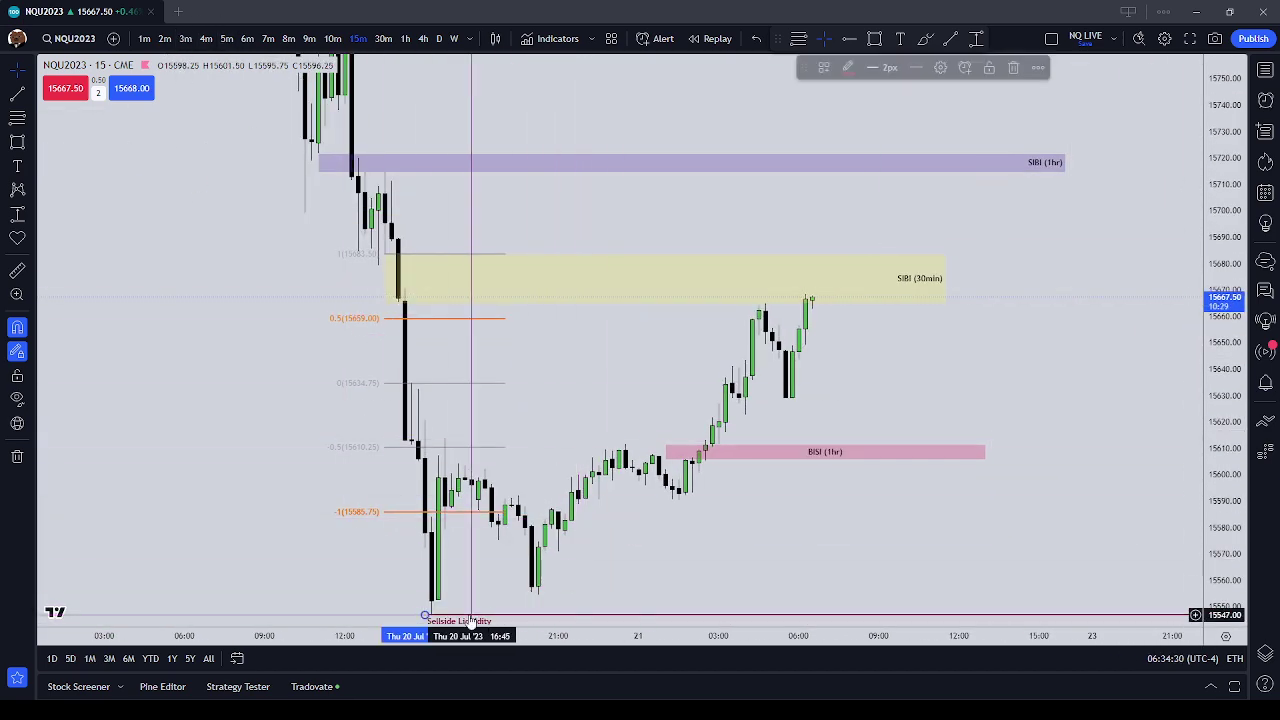
left_click_drag(508, 412, 636, 218)
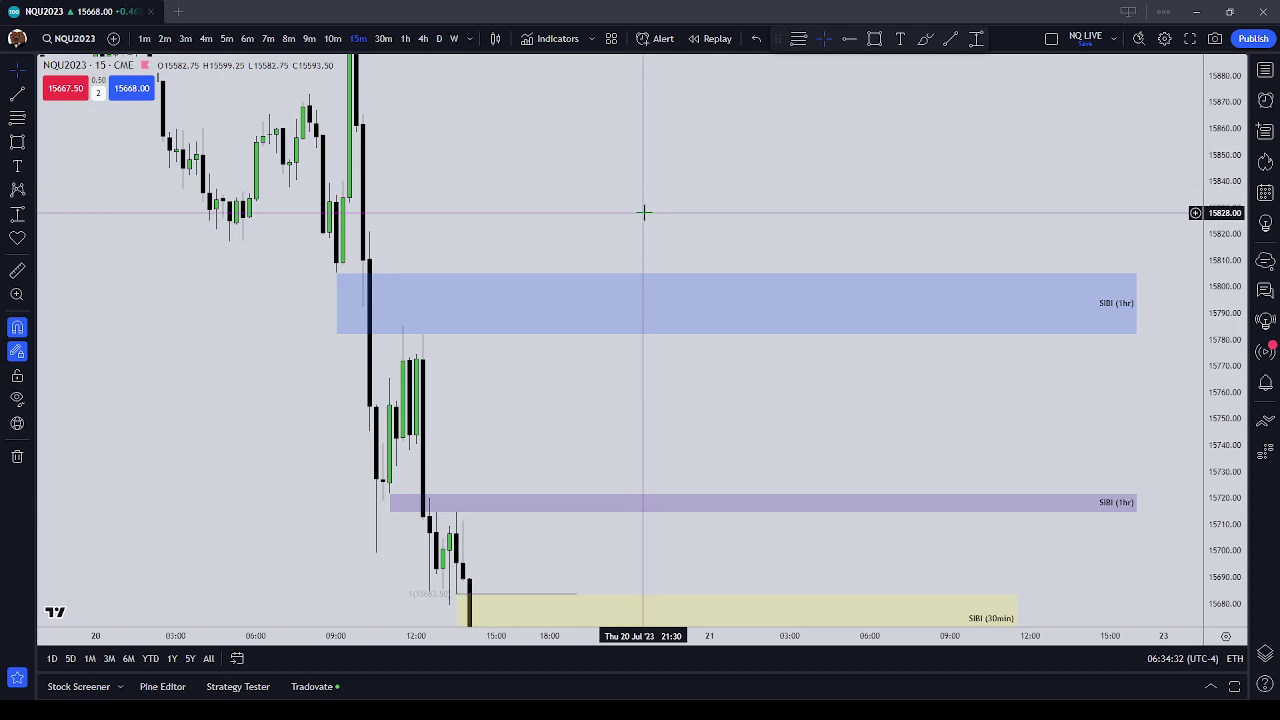
scroll(646, 213, "down", 2)
left_click_drag(980, 510, 959, 118)
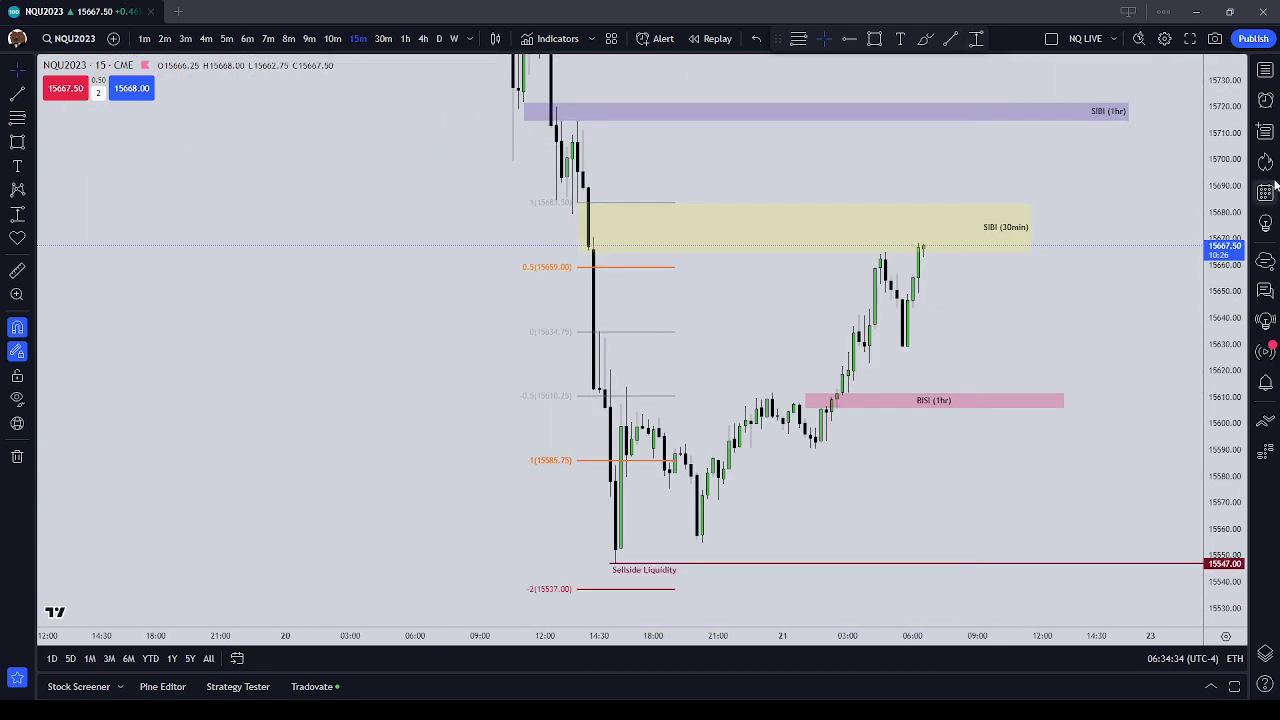
Draw a Fibonacci retracement over the small 21 July pullback above the BISI (1hr) zone, between 15622.75 and 15641.25.
left_click_drag(1209, 145, 1083, 237)
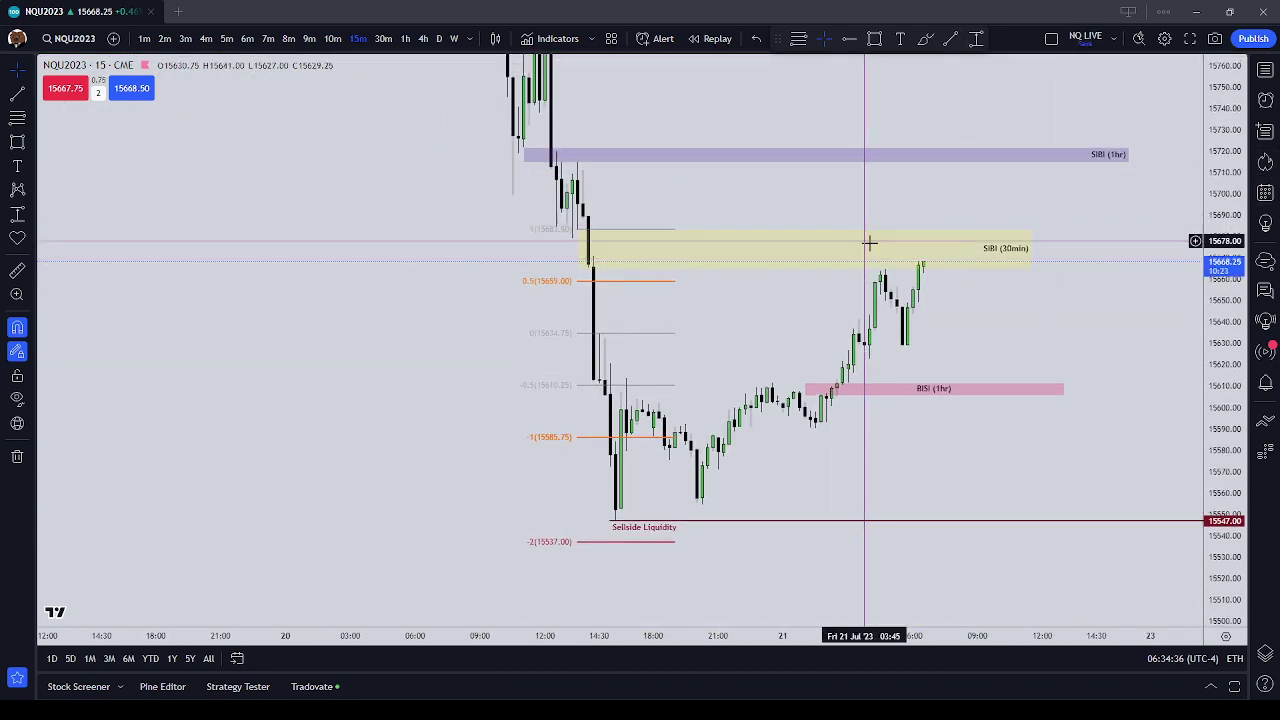
left_click_drag(1039, 323, 919, 382)
left_click(17, 118)
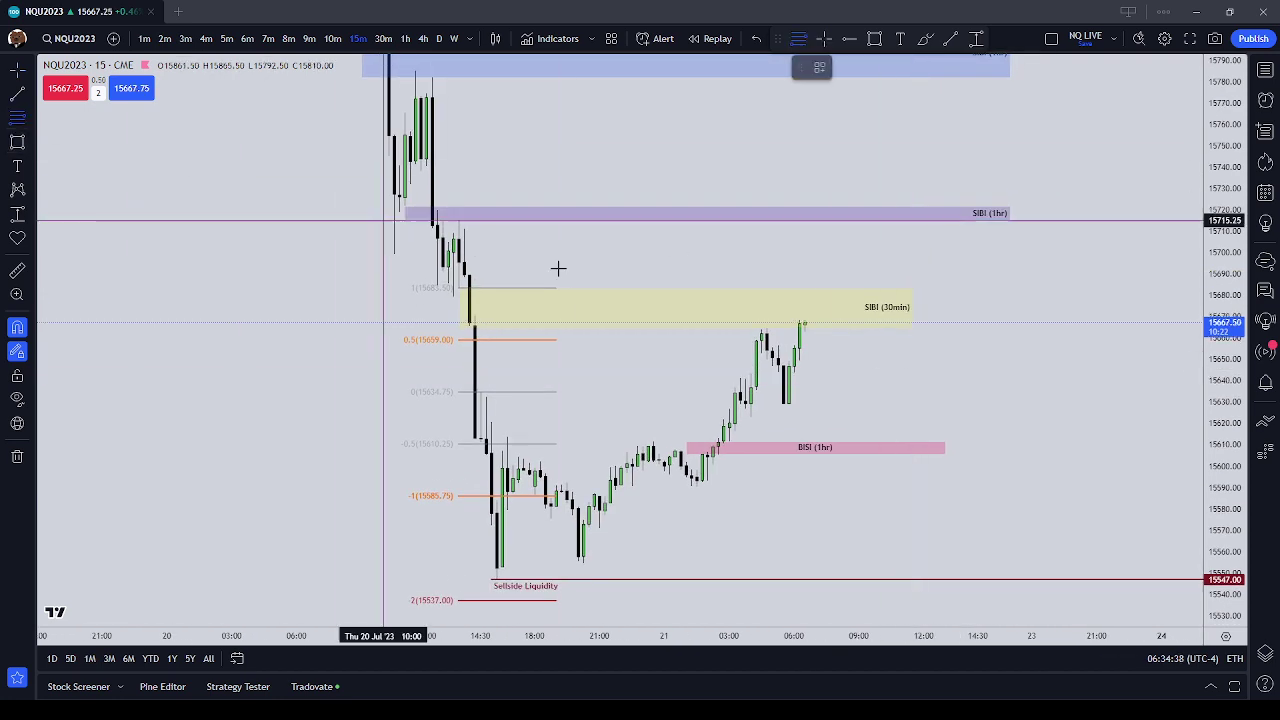
left_click(740, 378)
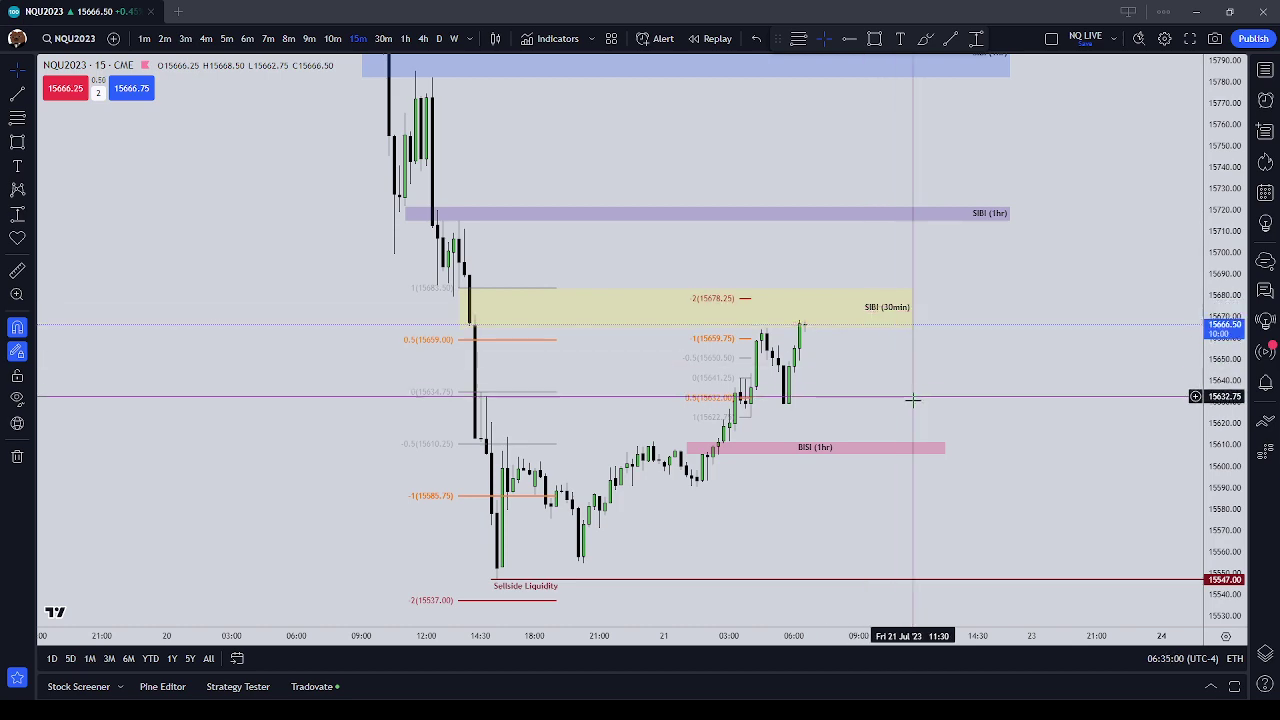
Review the SIBI (1hr) zones and the NDOG zone above the current price on the 15-minute chart.
left_click_drag(885, 420, 792, 383)
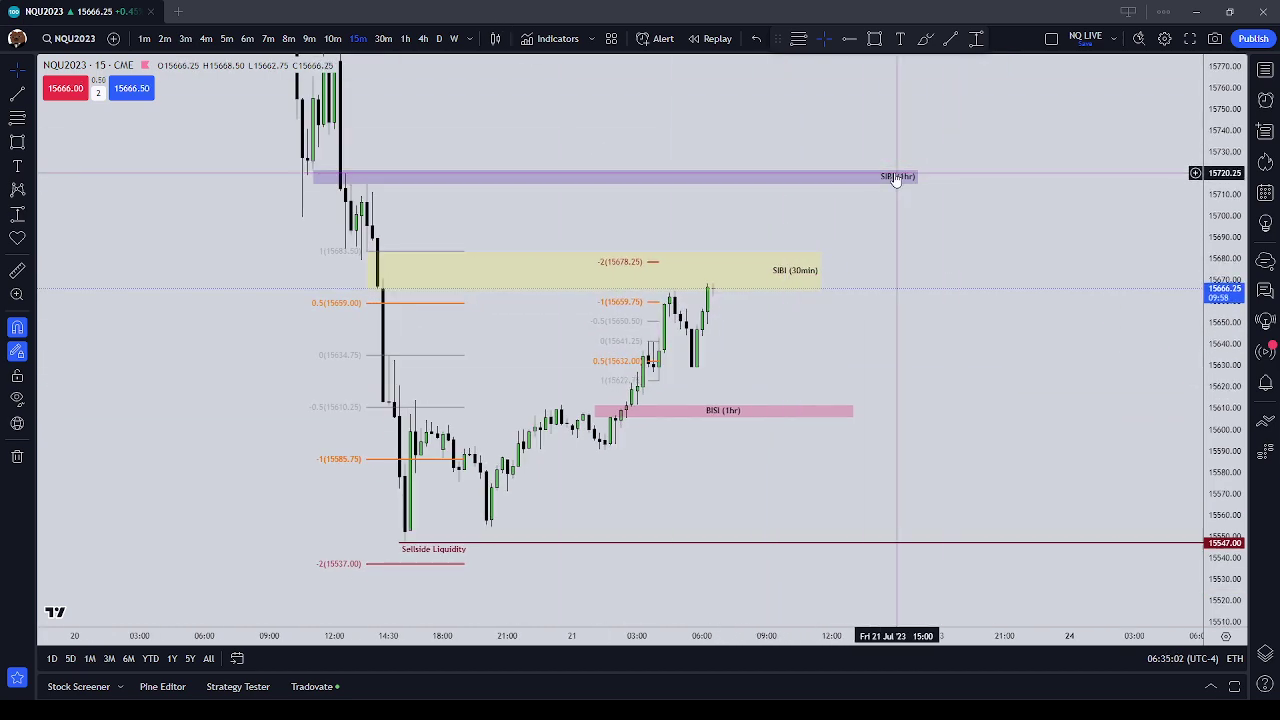
left_click_drag(900, 120, 863, 325)
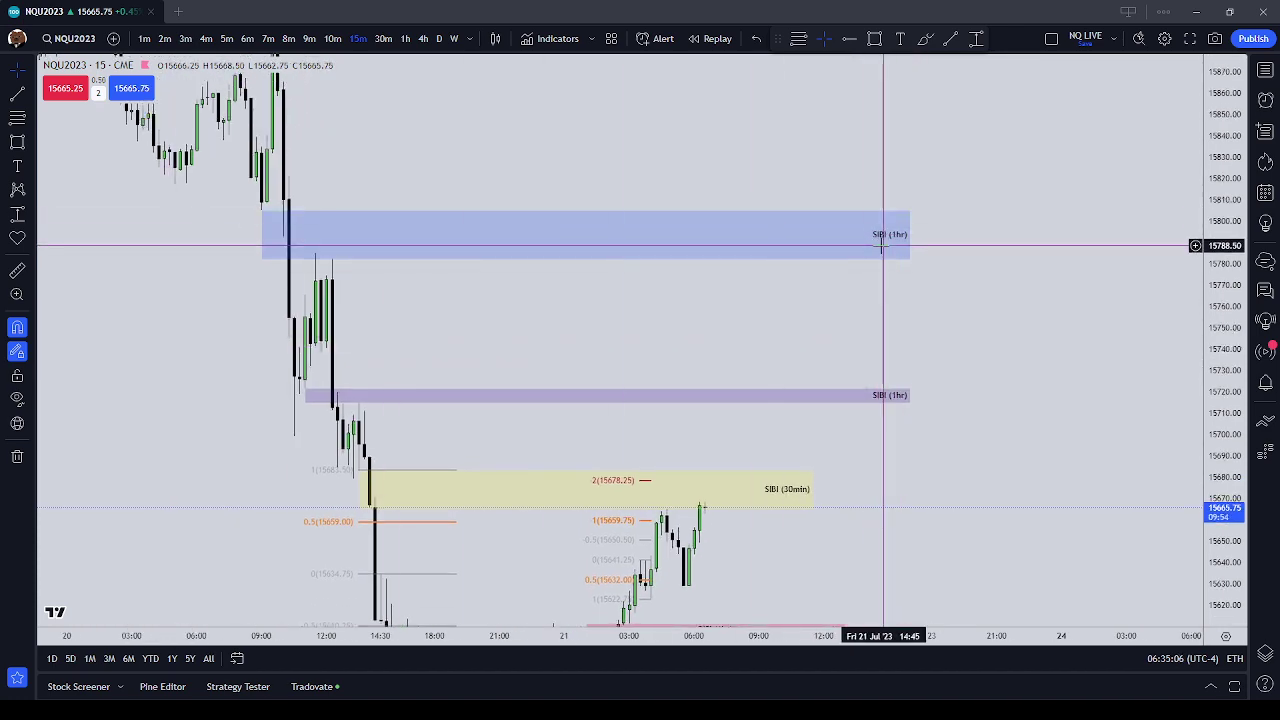
left_click_drag(865, 469, 941, 338)
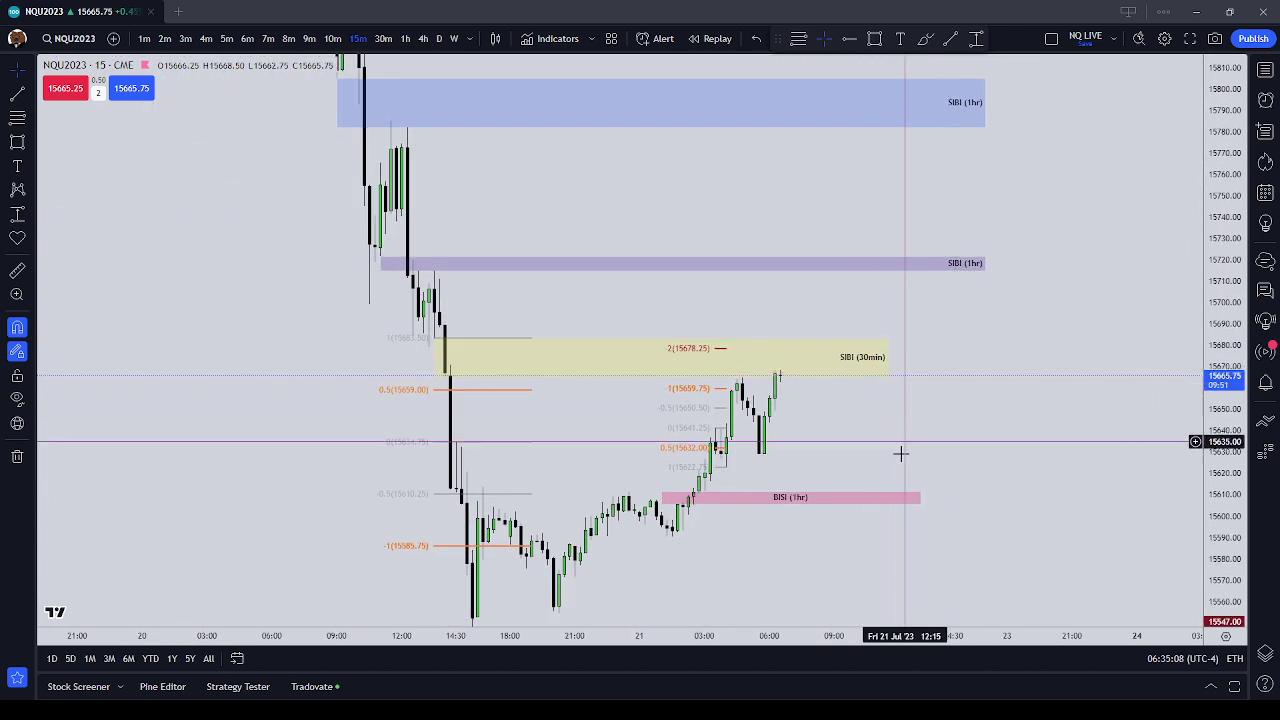
left_click_drag(963, 343, 980, 540)
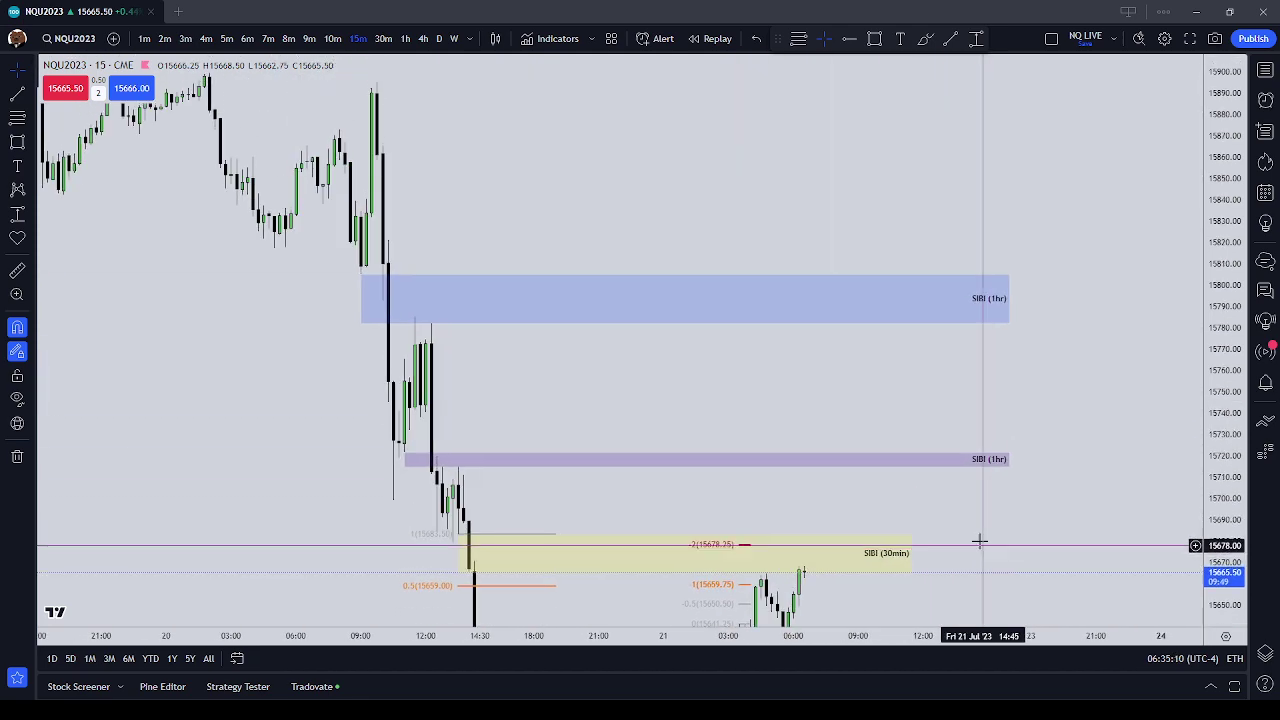
left_click_drag(786, 143, 923, 346)
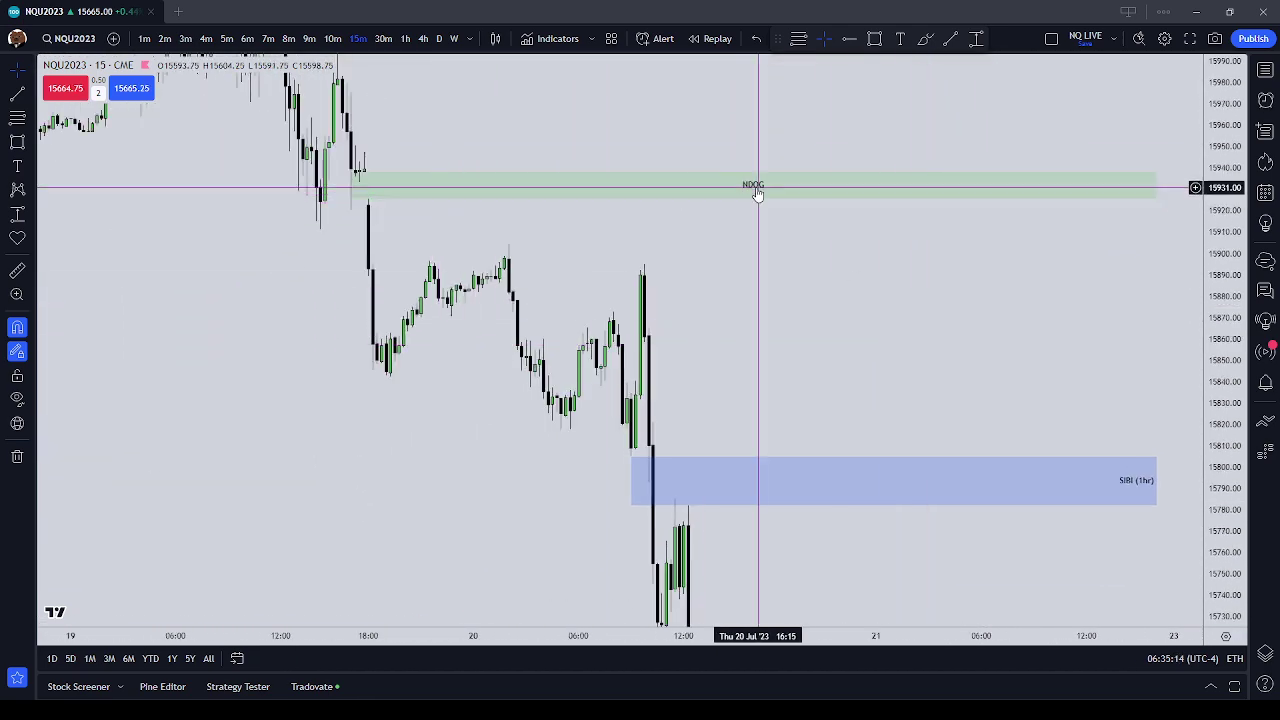
Return to the 1-hour timeframe, compress the price scale and inspect the Buyside Liquidity line above the NDOG zone.
left_click(405, 38)
left_click_drag(1236, 206, 1226, 532)
left_click_drag(1130, 512, 917, 496)
left_click(854, 323)
left_click(652, 159)
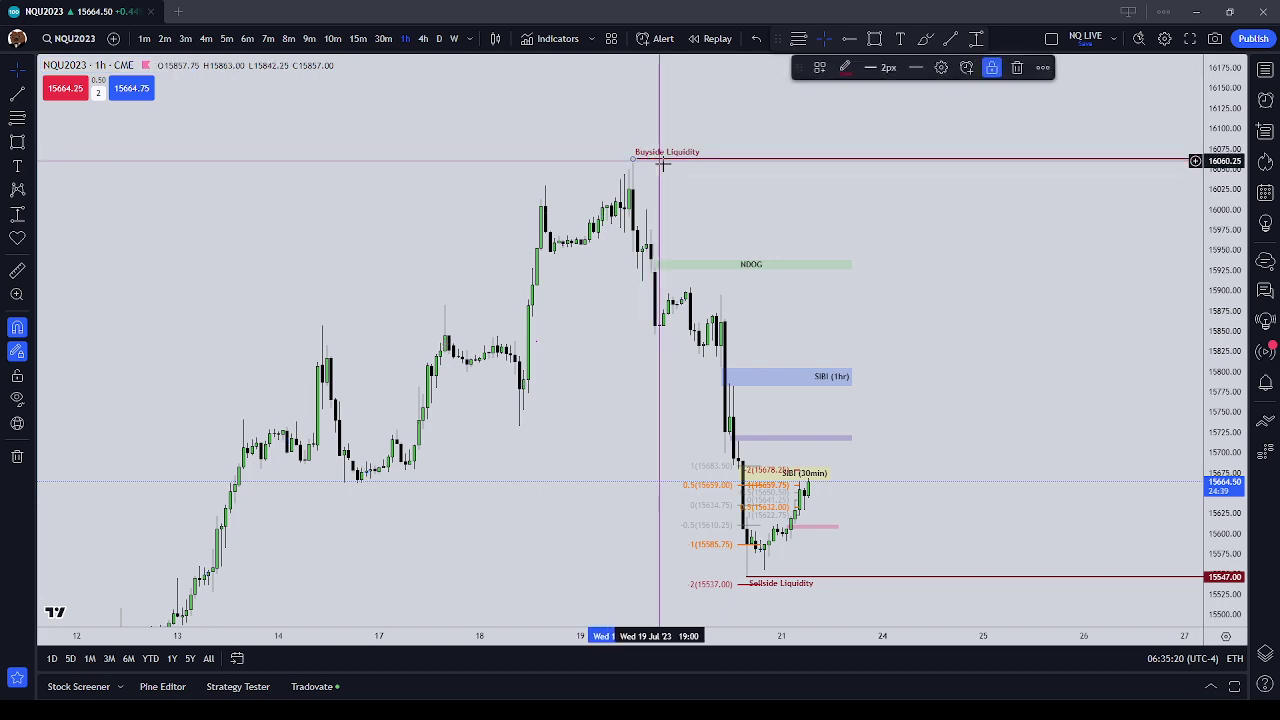
Inspect the BISI (1D) zone below Sellside Liquidity on the daily chart.
left_click_drag(1059, 386, 966, 103)
left_click(439, 40)
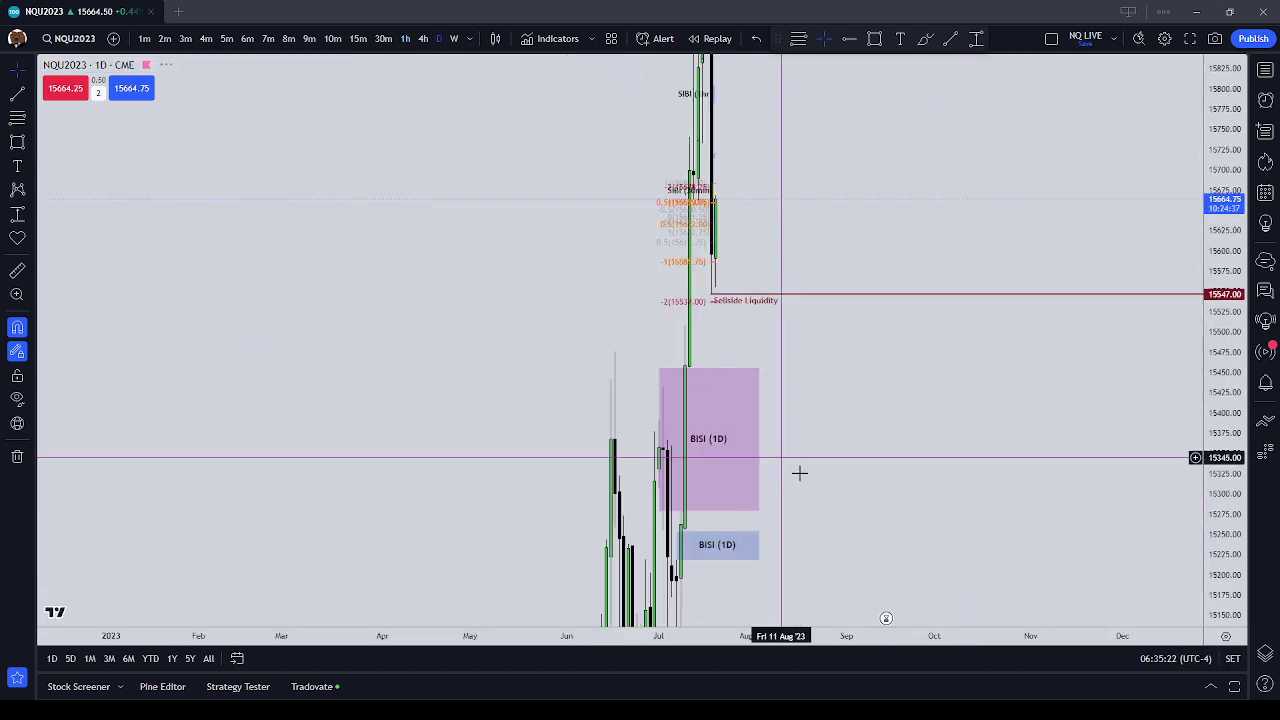
left_click(721, 399)
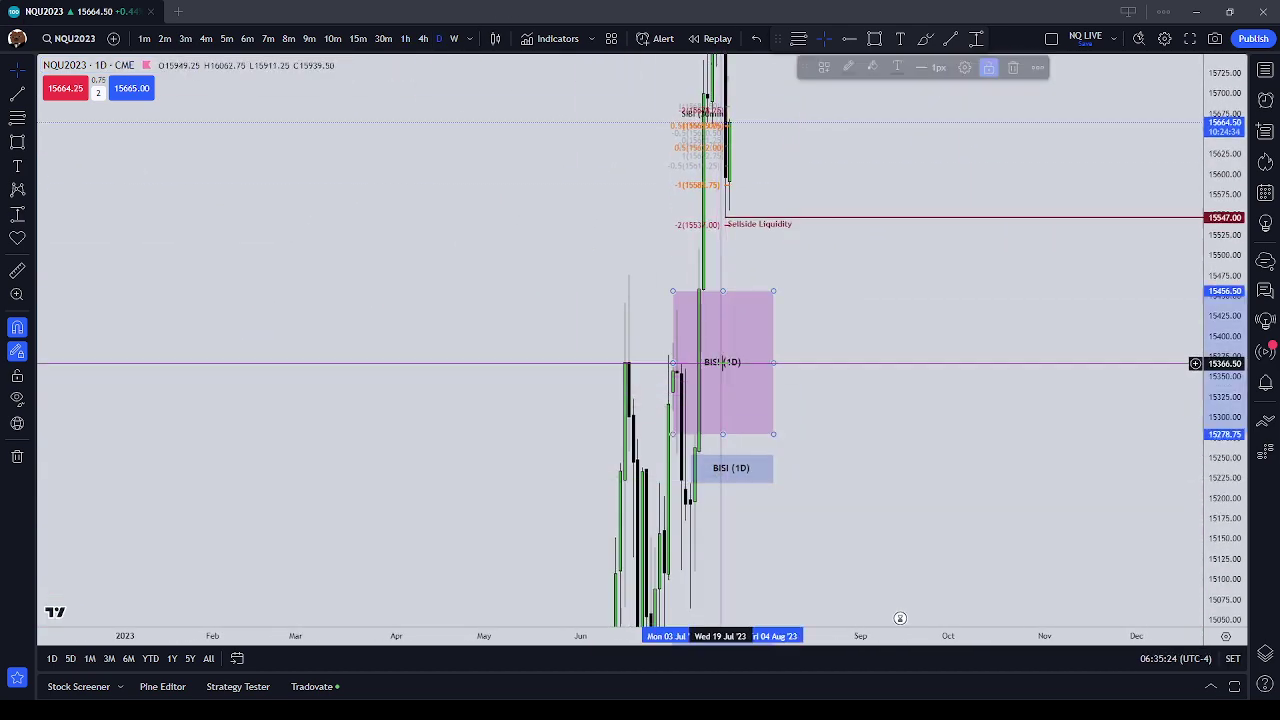
Go back to the 1-hour chart and review the zones between Buyside and Sellside Liquidity.
left_click(405, 38)
left_click_drag(940, 197, 977, 474)
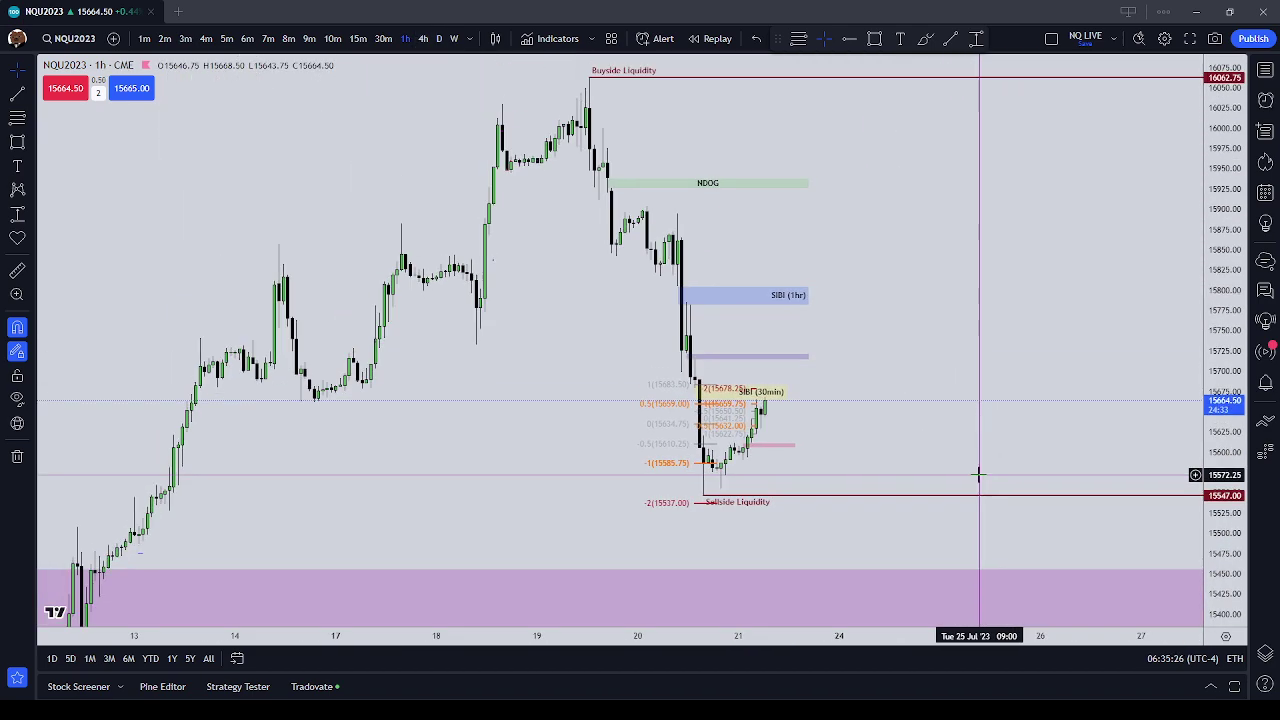
scroll(977, 474, "up", 3)
left_click_drag(715, 372, 917, 337)
scroll(917, 337, "up", 3)
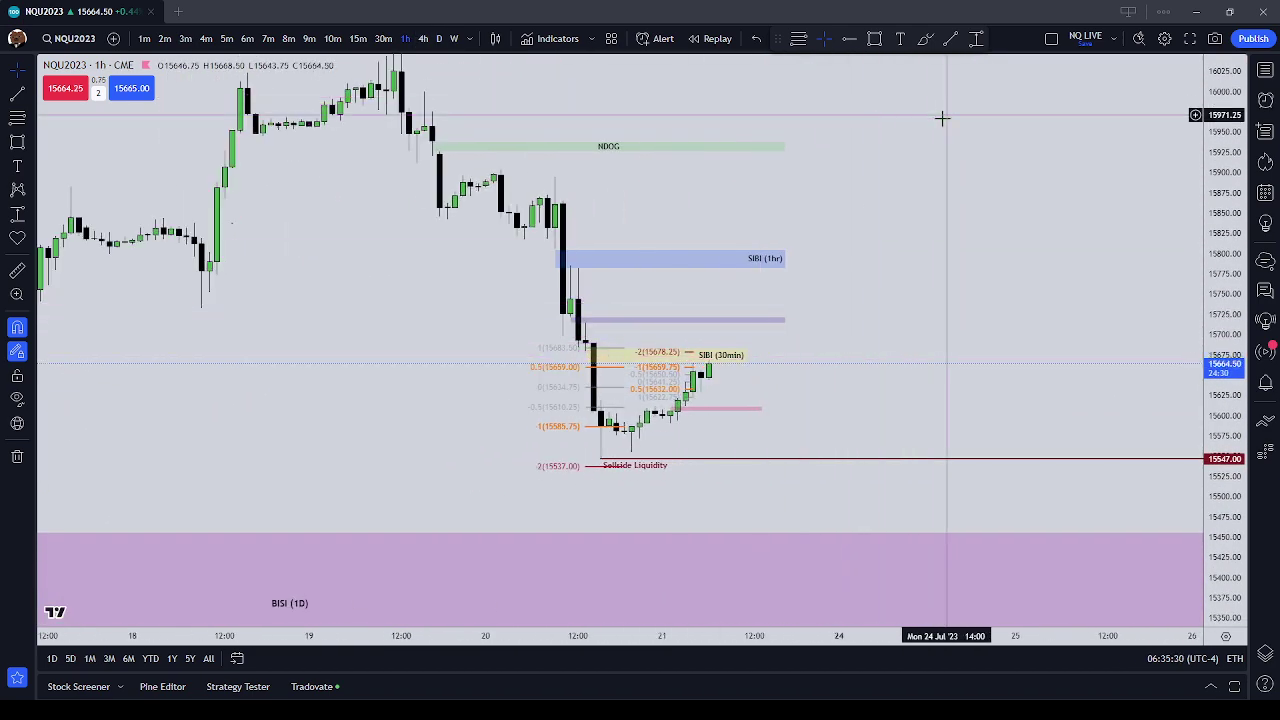
Change the chart interval to 30 minutes.
scroll(914, 369, "down", 3)
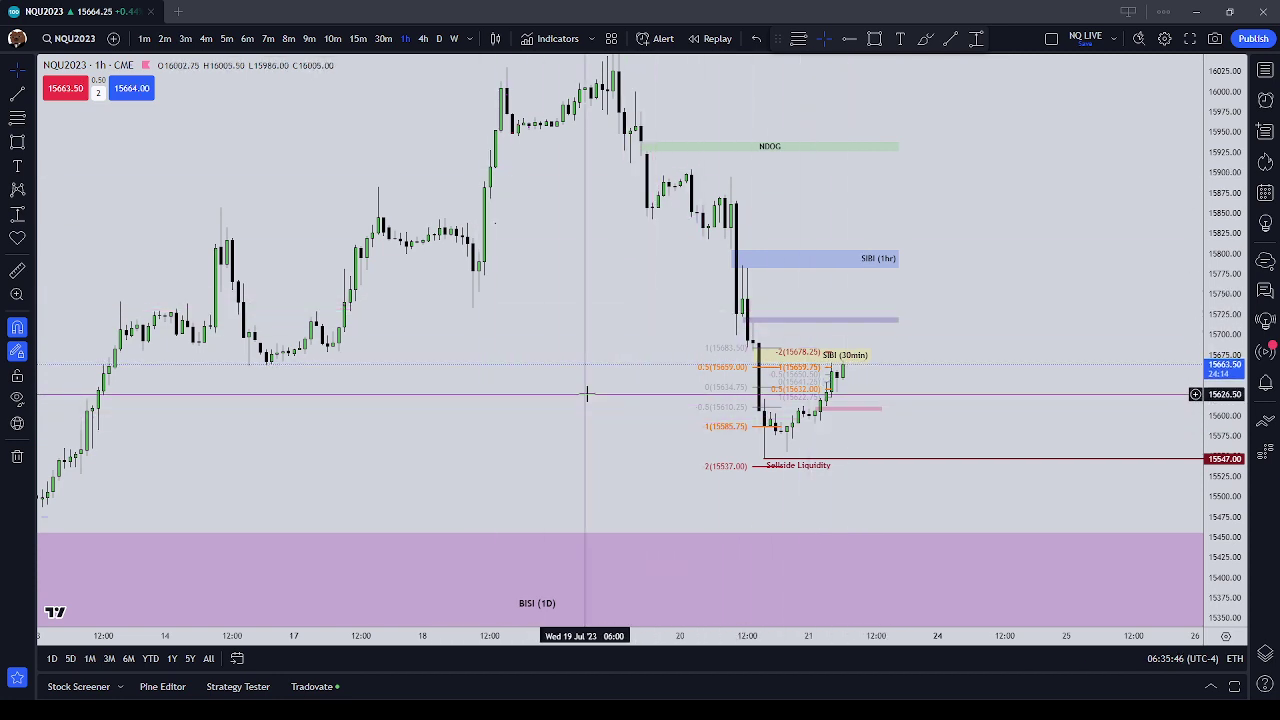
type("30")
key("Return")
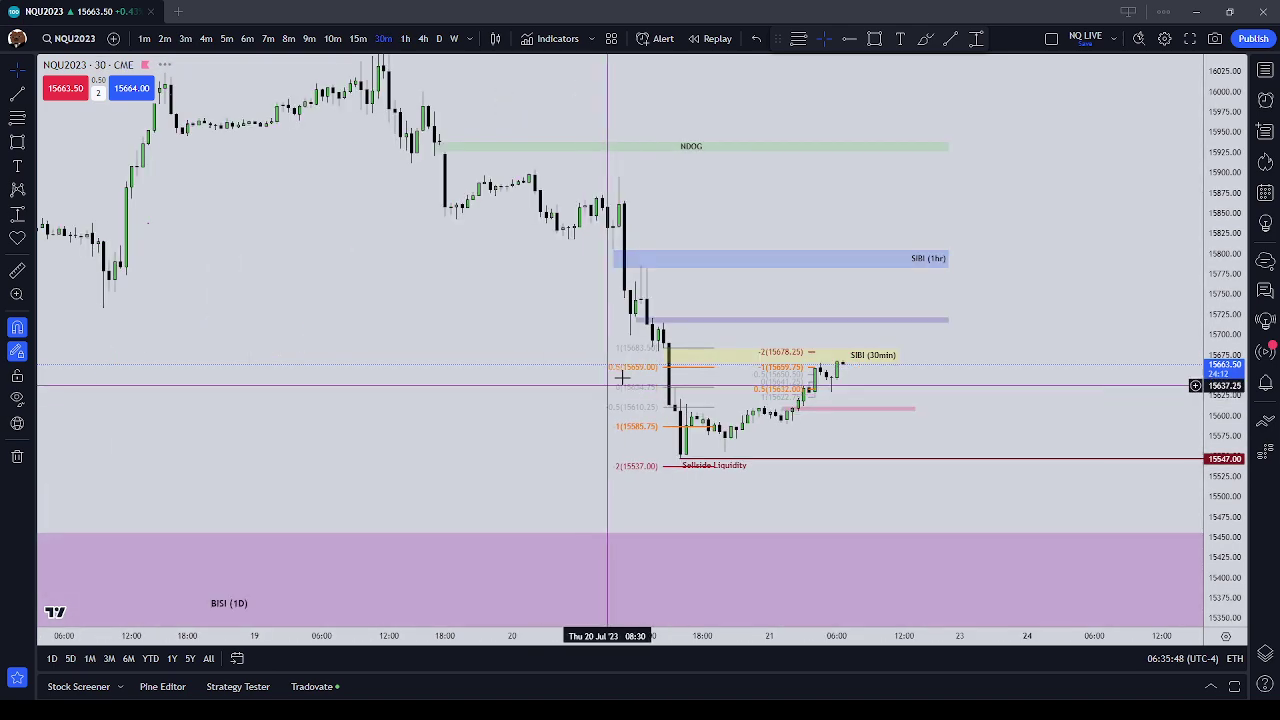
Stretch the price scale on the 30-minute chart and inspect the two SIBI (1hr) zones above the SIBI (30min) zone.
left_click_drag(975, 386, 1066, 405)
left_click_drag(1222, 517, 1222, 220)
left_click_drag(1125, 375, 1078, 214)
left_click_drag(922, 181, 974, 452)
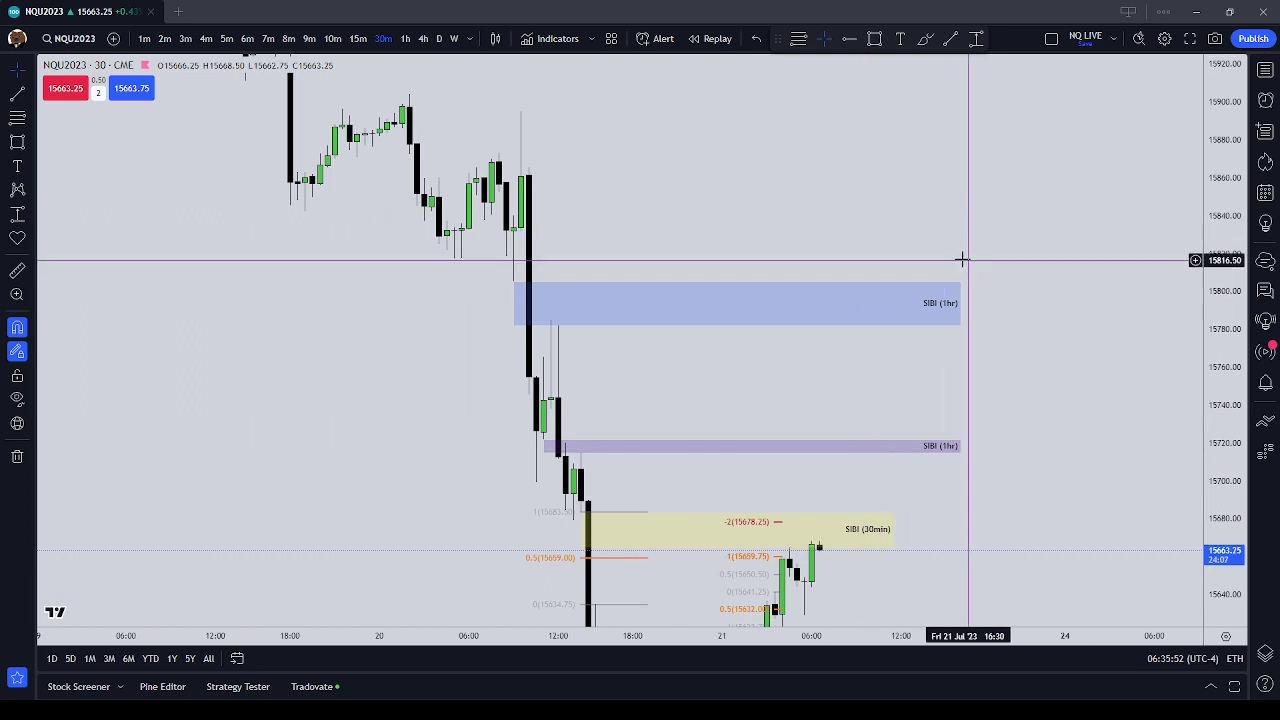
left_click(931, 298)
left_click_drag(1004, 372, 977, 221)
left_click(918, 297)
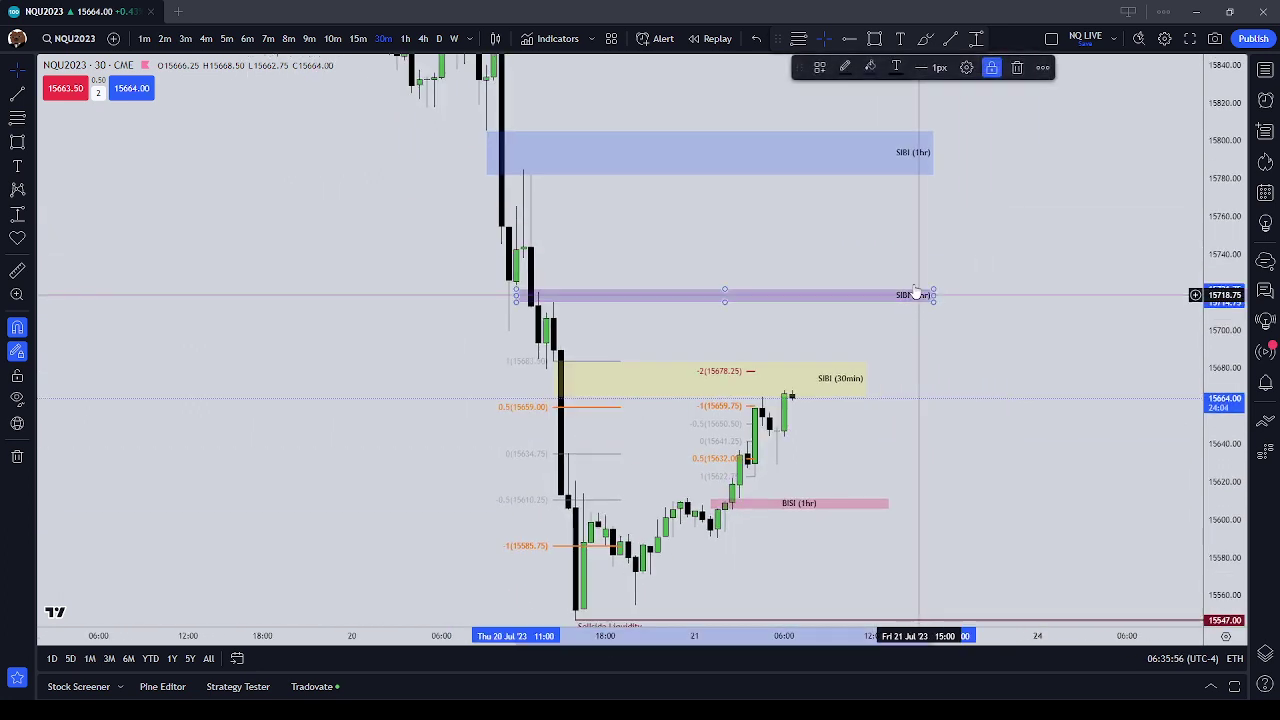
left_click(894, 160)
Switch to the 1-hour chart and inspect the pink BISI (1hr) zone and the purple SIBI (1hr) zone.
left_click(404, 39)
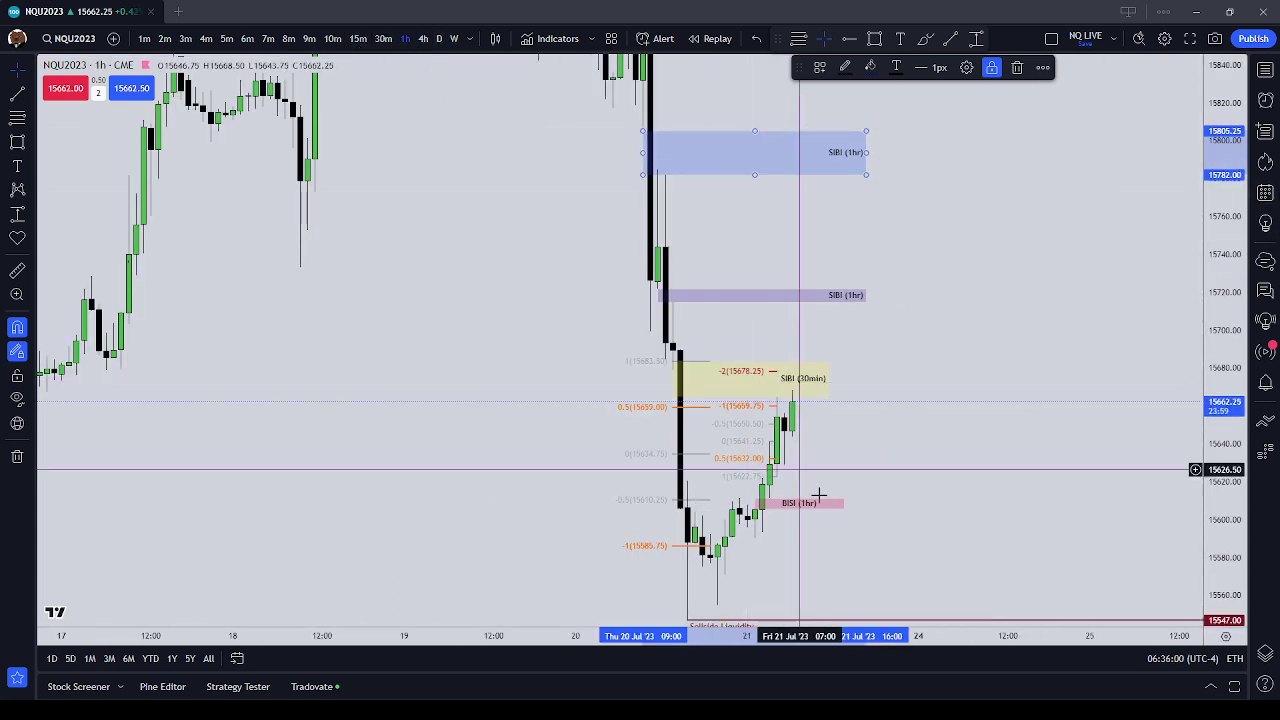
left_click(853, 526)
left_click_drag(851, 548, 850, 435)
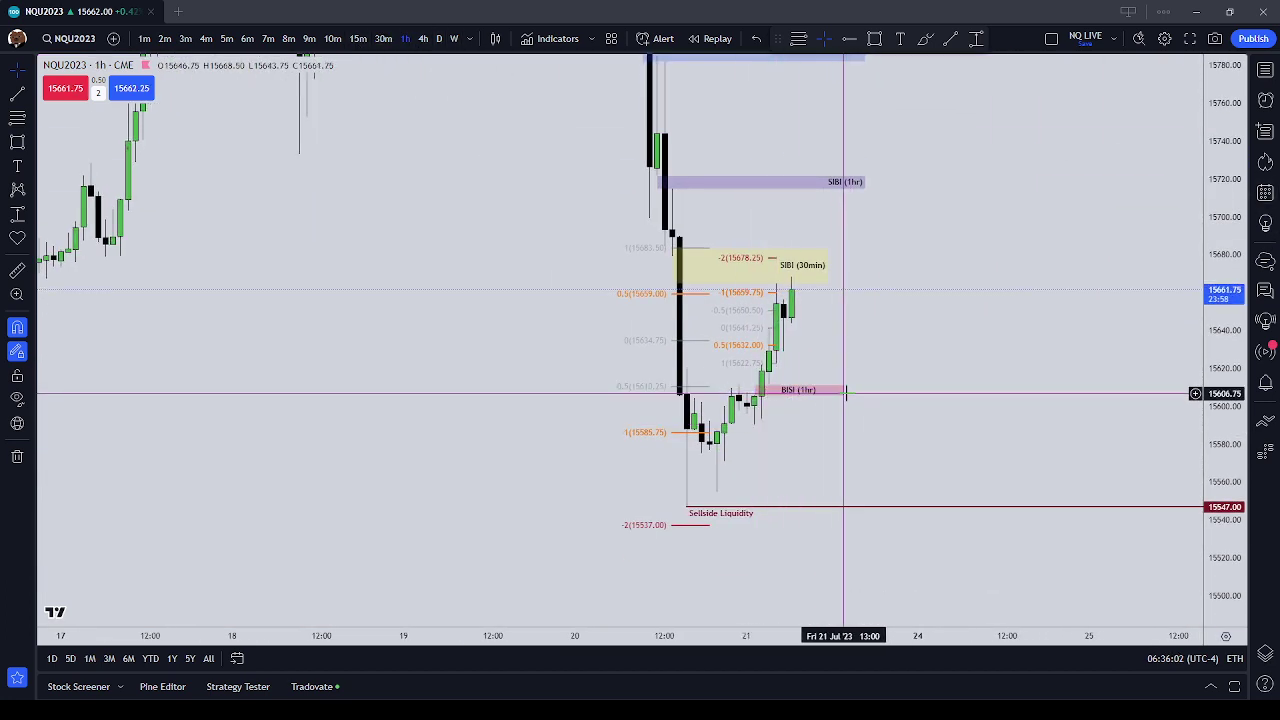
left_click_drag(852, 244, 886, 343)
left_click(876, 279)
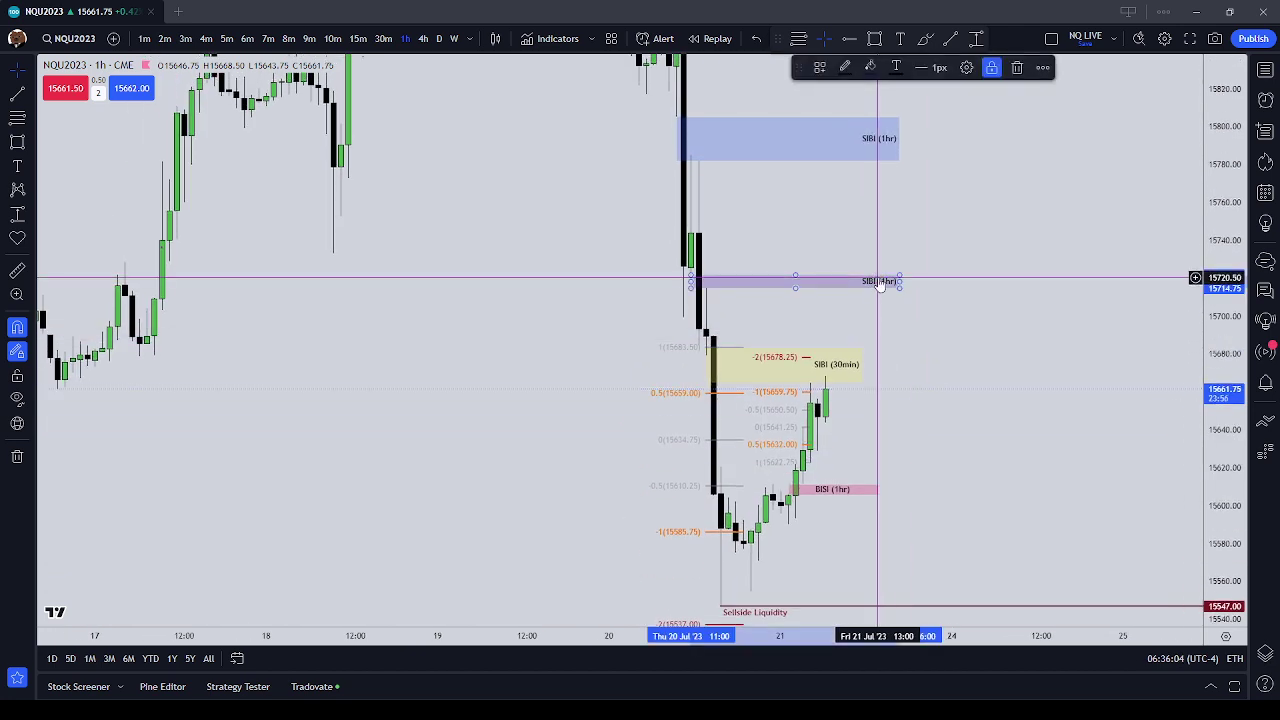
Check the label text settings of the purple SIBI (1hr) rectangle and close them without changes.
double_click(883, 282)
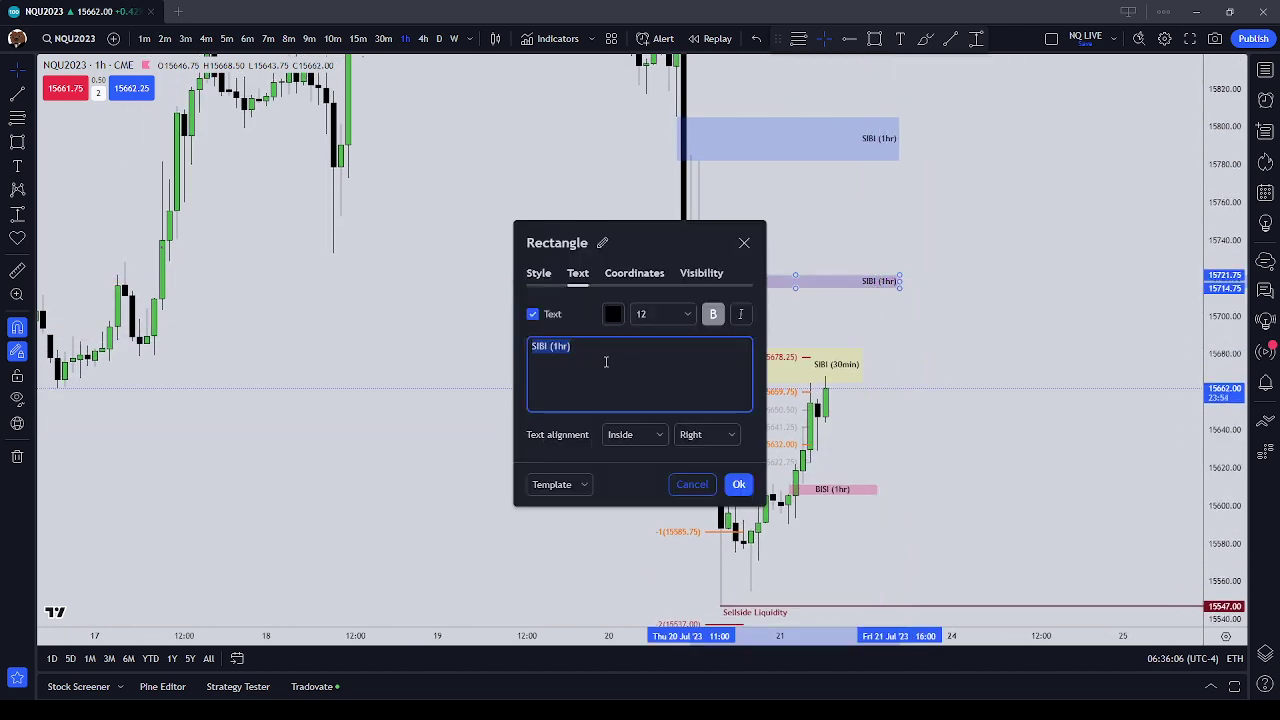
left_click_drag(669, 248, 514, 216)
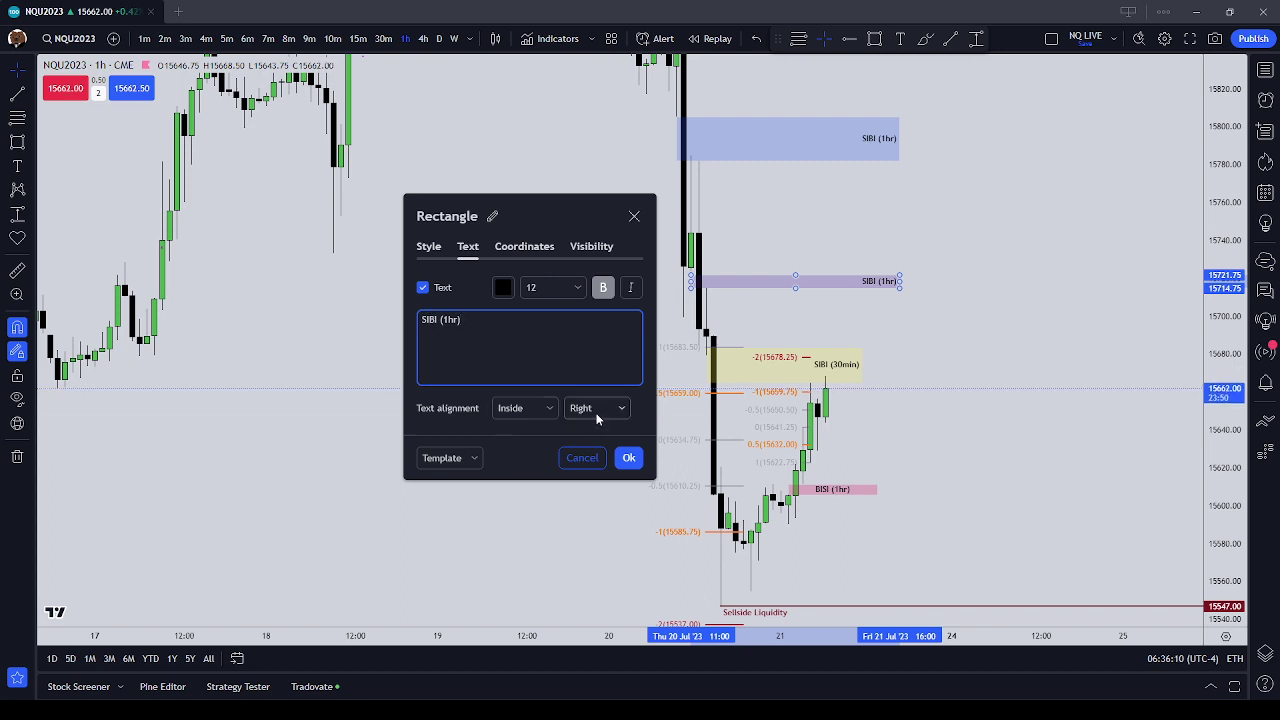
left_click(633, 218)
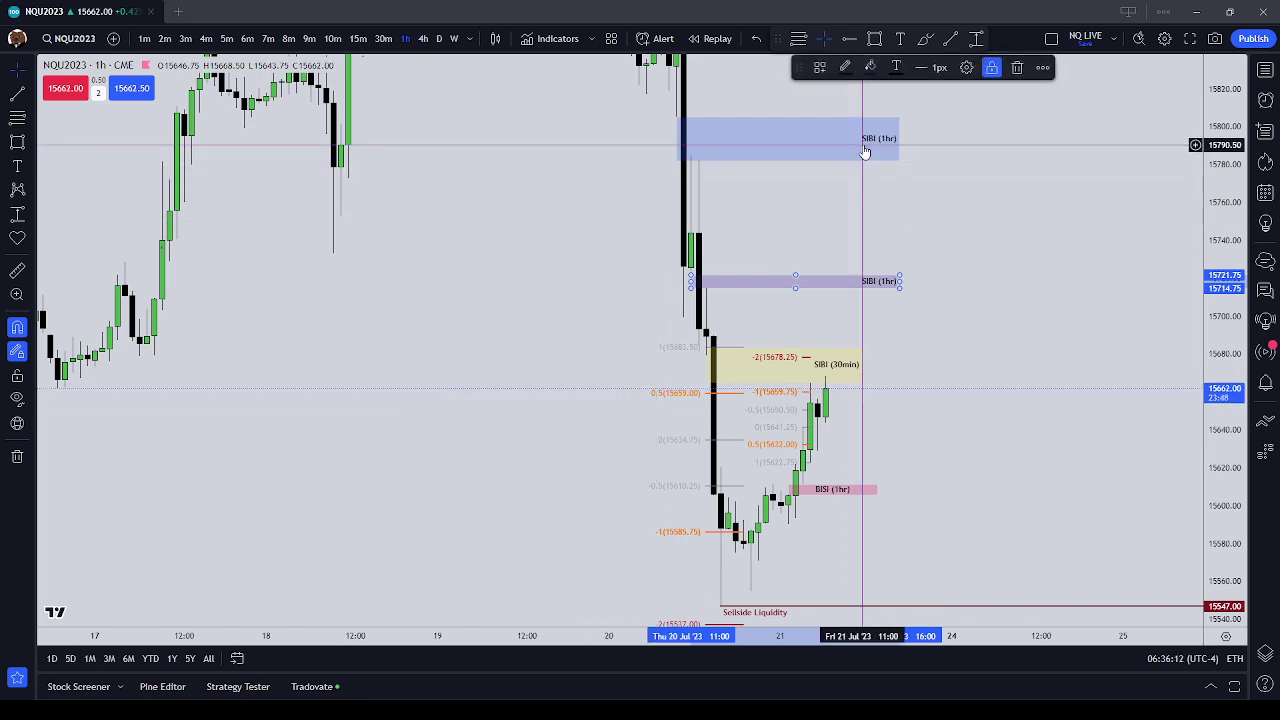
left_click(980, 286)
Examine the Sellside Liquidity line and its settings, leaving the line as it is.
left_click_drag(914, 417, 908, 283)
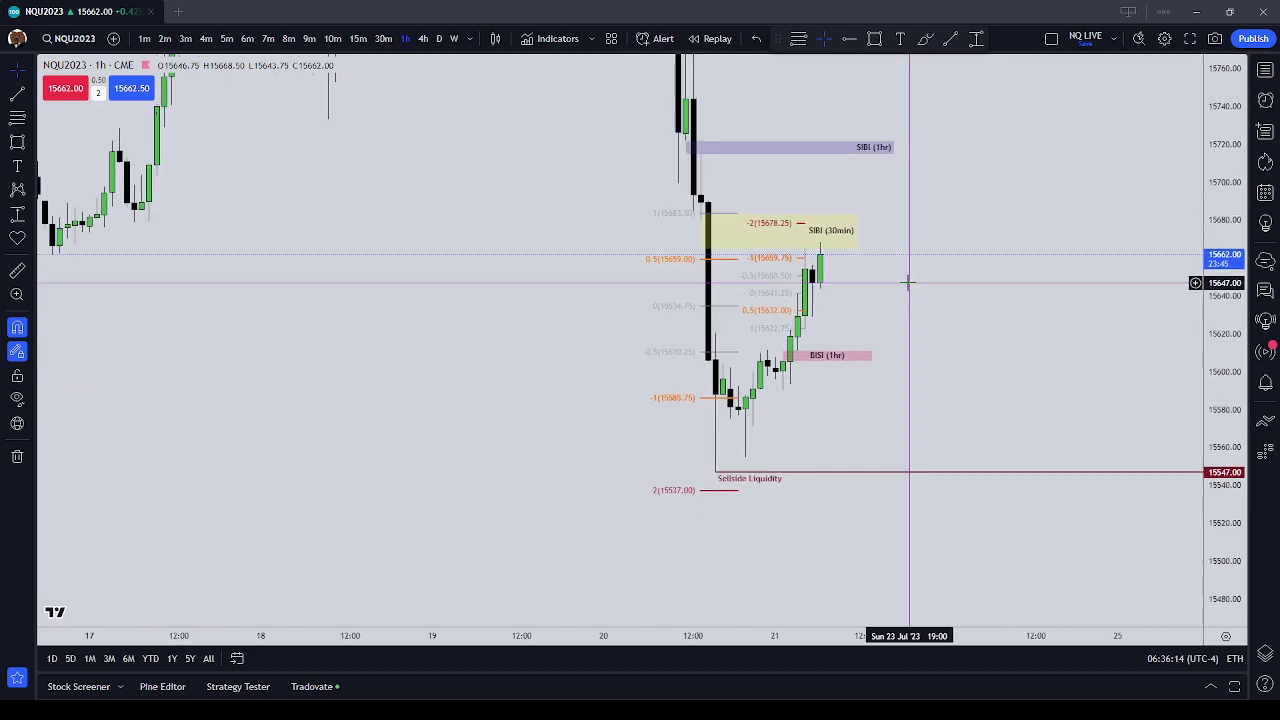
scroll(908, 283, "up", 2)
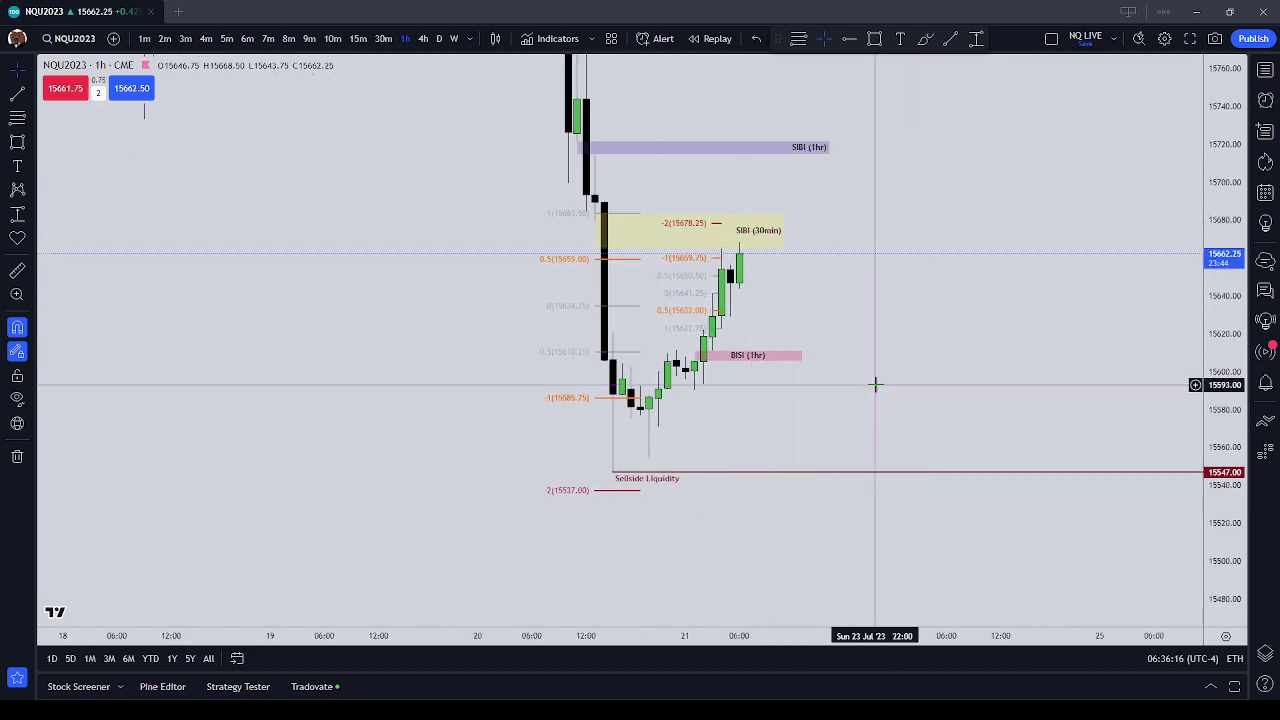
left_click_drag(794, 406, 778, 476)
left_click(661, 552)
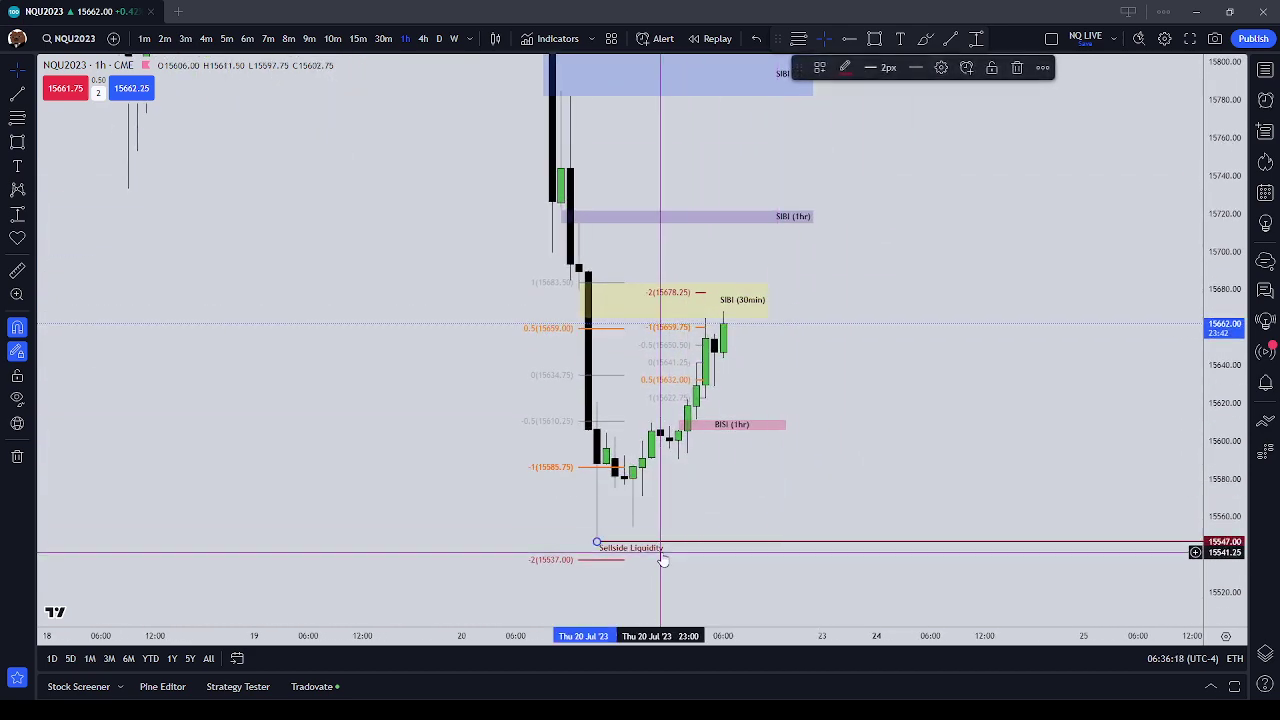
double_click(663, 556)
left_click(746, 245)
left_click(823, 68)
left_click(857, 169)
right_click(943, 286)
left_click(701, 539)
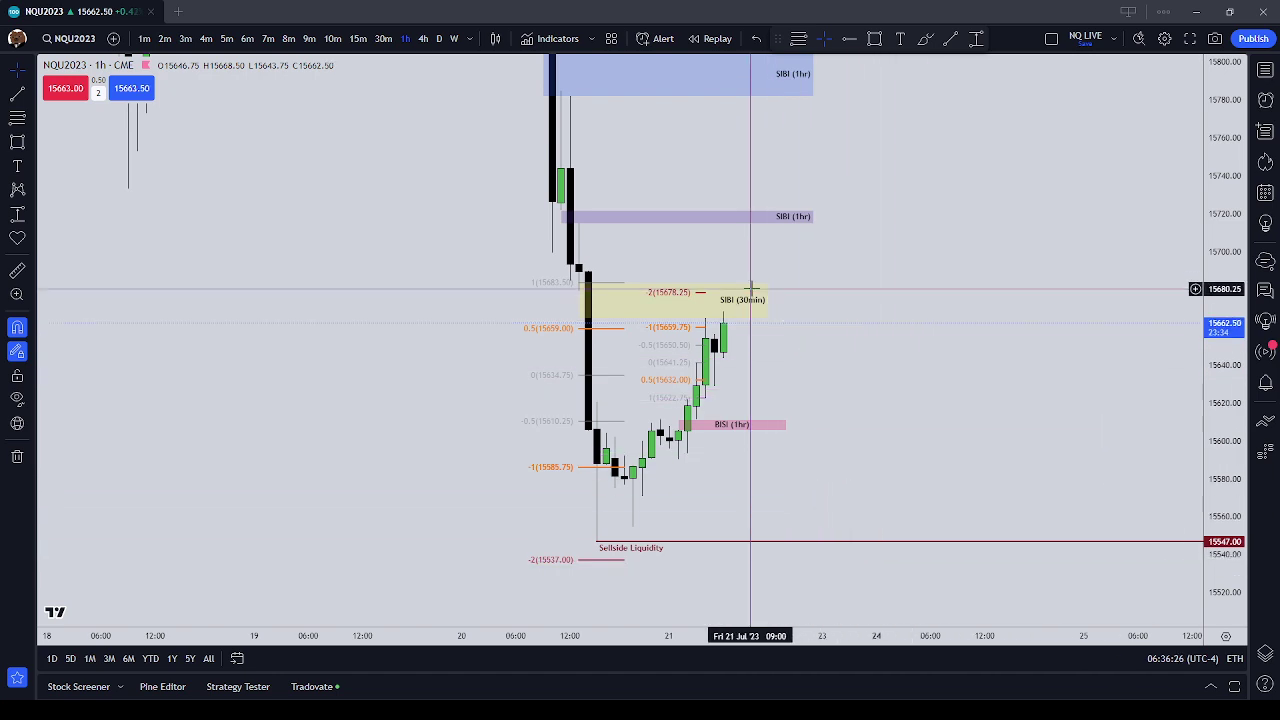
Inspect the larger Fibonacci retracement and the price action between the NDOG zone and the SIBI (1hr) zones.
left_click(583, 468)
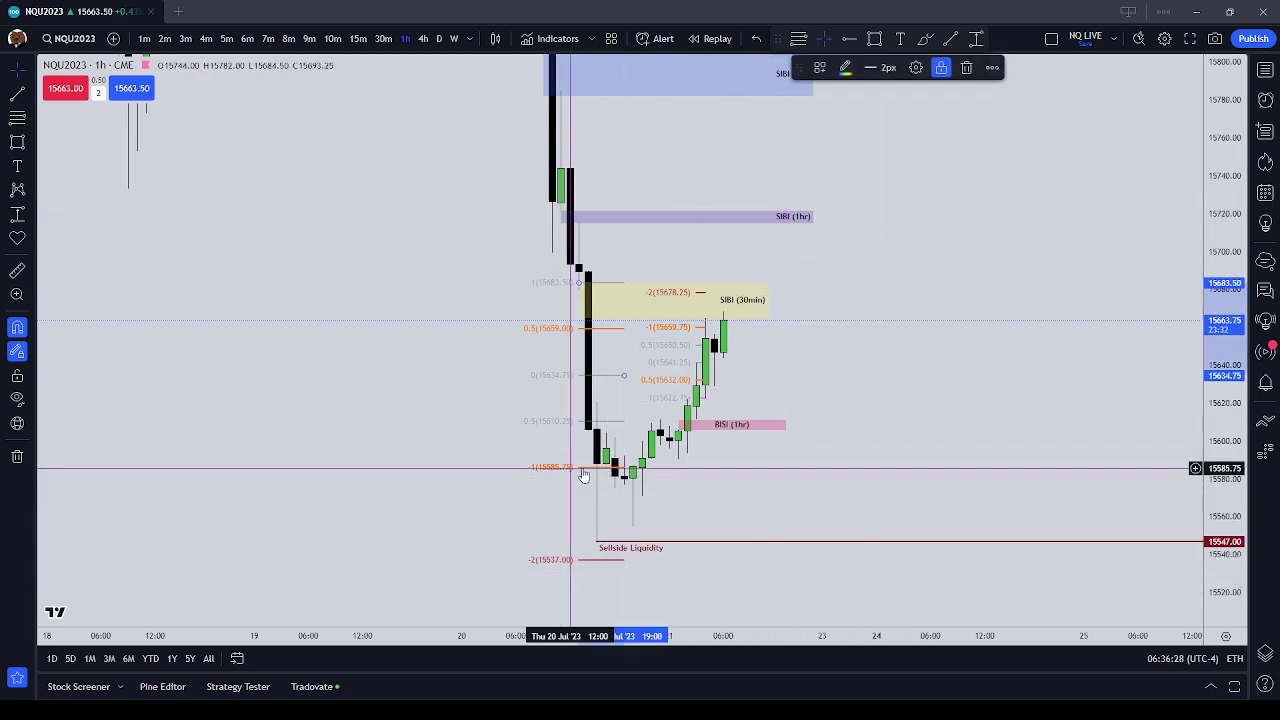
left_click_drag(936, 290, 1020, 485)
left_click_drag(934, 332, 929, 186)
scroll(929, 186, "down", 5)
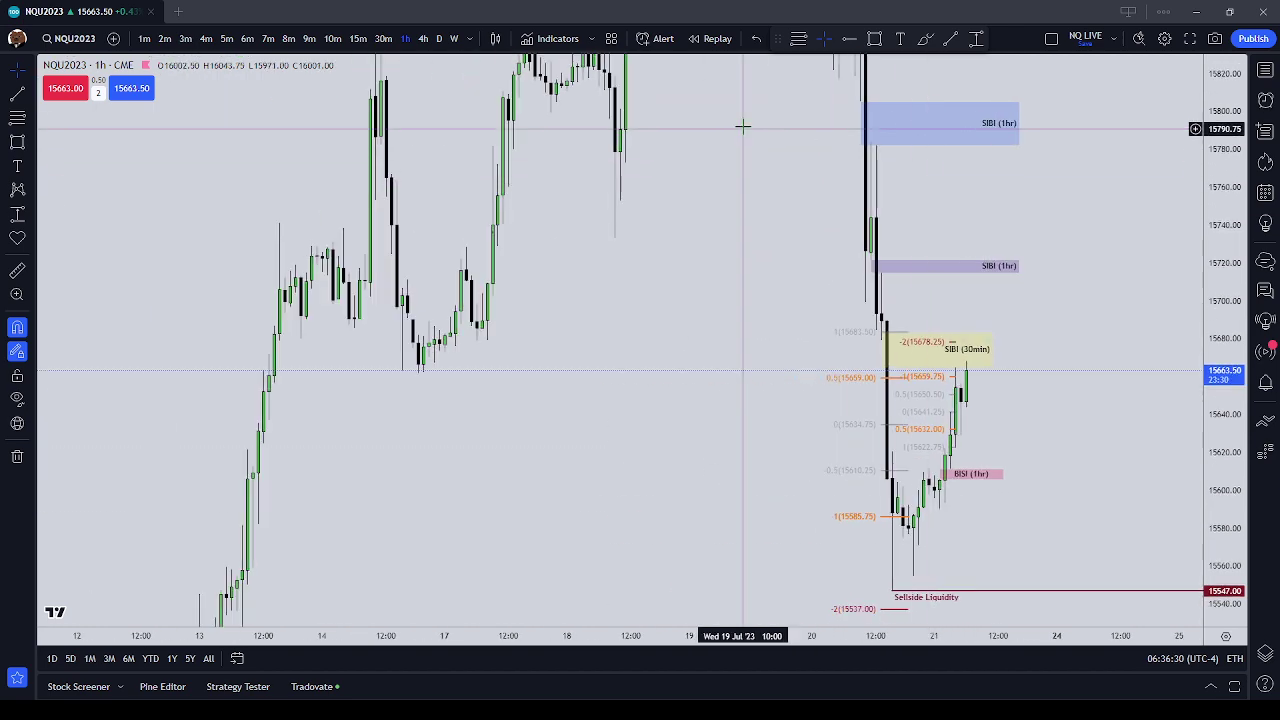
left_click_drag(744, 131, 840, 415)
scroll(843, 390, "up", 3)
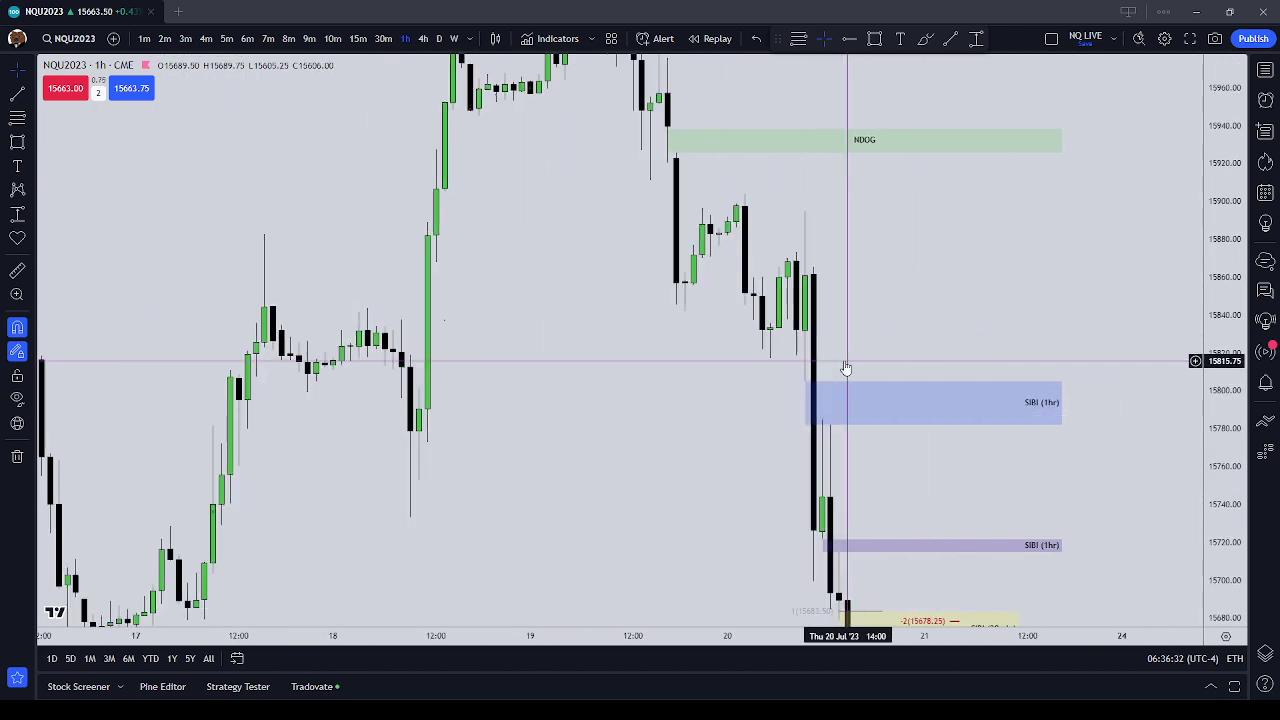
left_click_drag(714, 449, 729, 329)
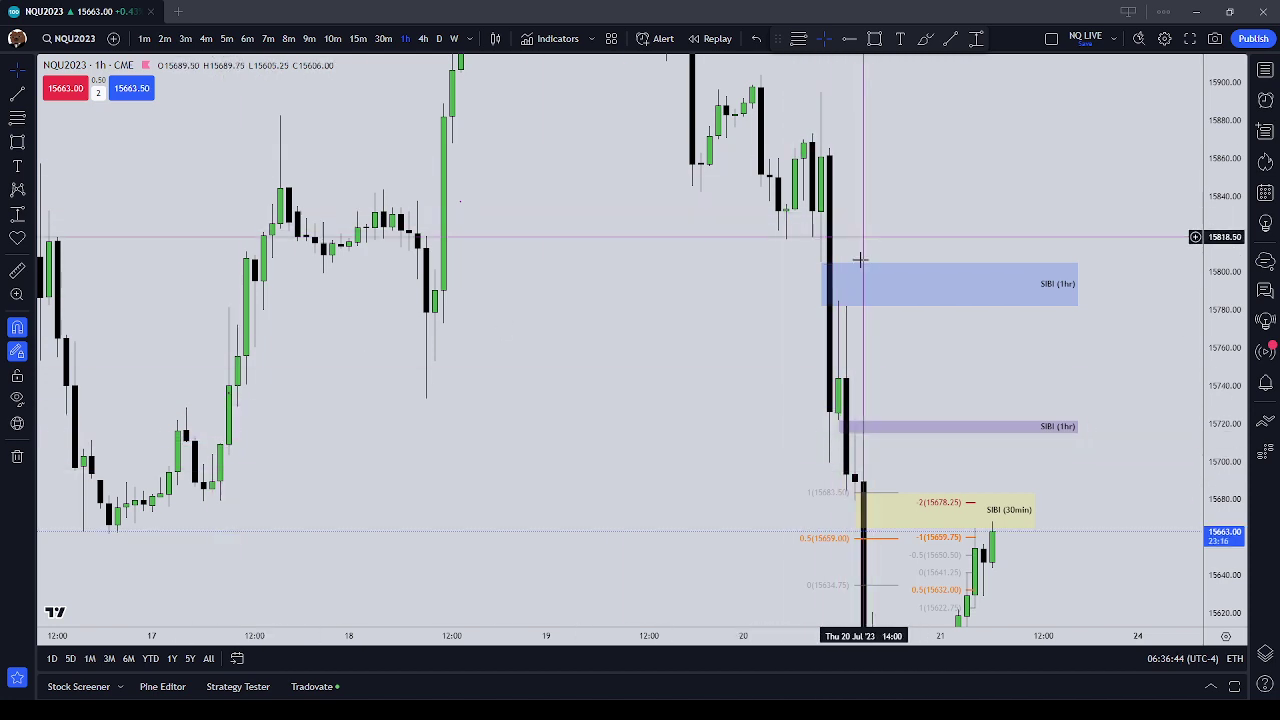
left_click_drag(749, 437, 637, 403)
left_click_drag(940, 260, 936, 218)
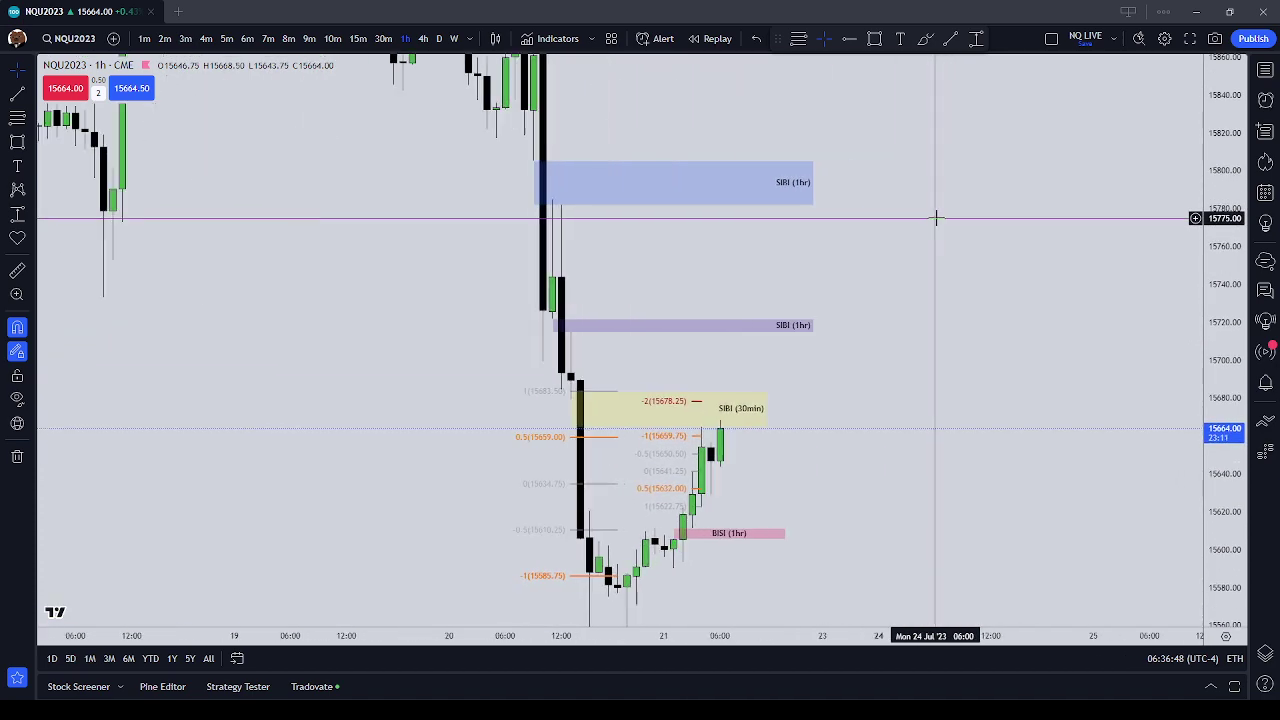
Compress the price scale, glance at the daily chart and return to the 1-hour interval.
scroll(936, 218, "up", 1)
left_click_drag(1222, 226, 1222, 398)
scroll(917, 266, "down", 2)
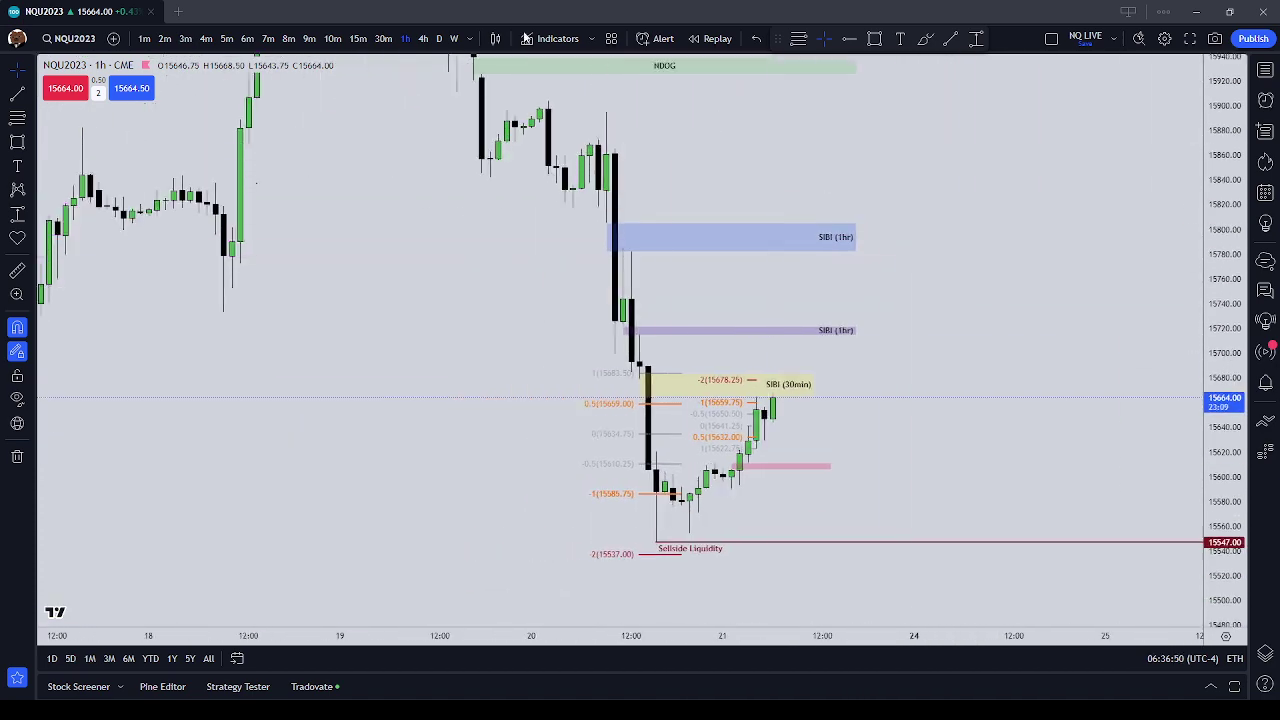
left_click(434, 38)
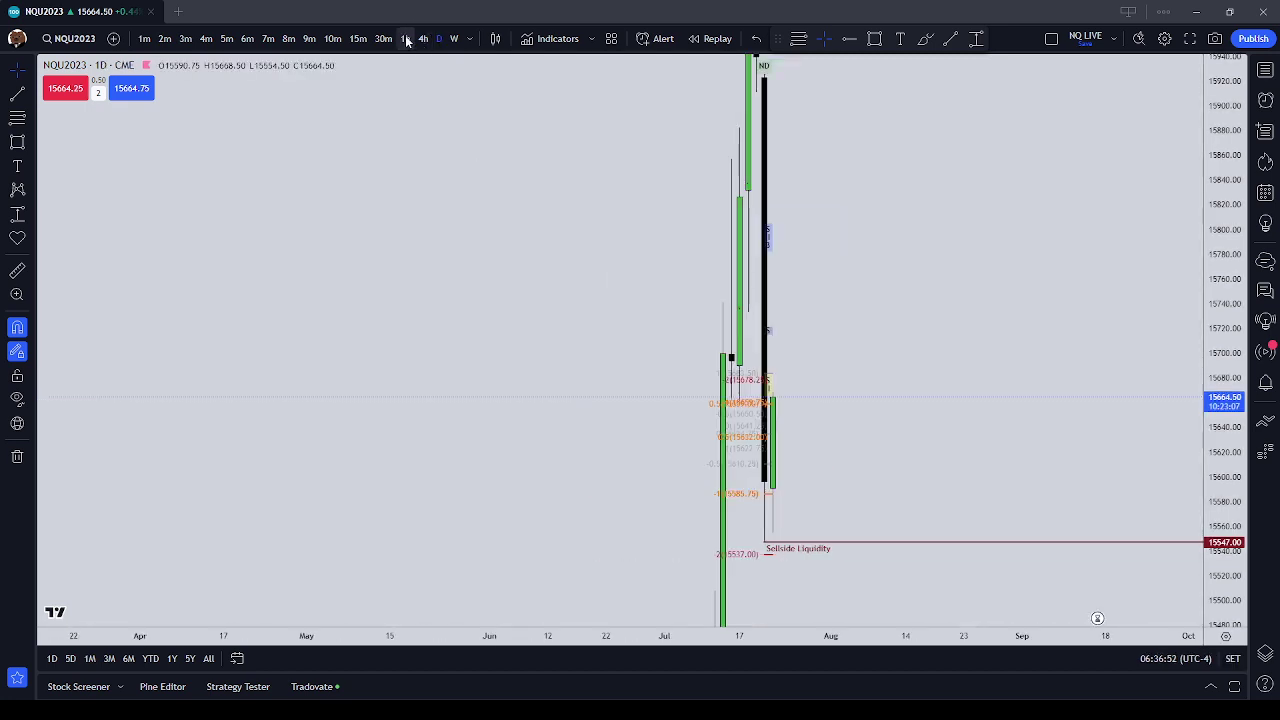
left_click(406, 38)
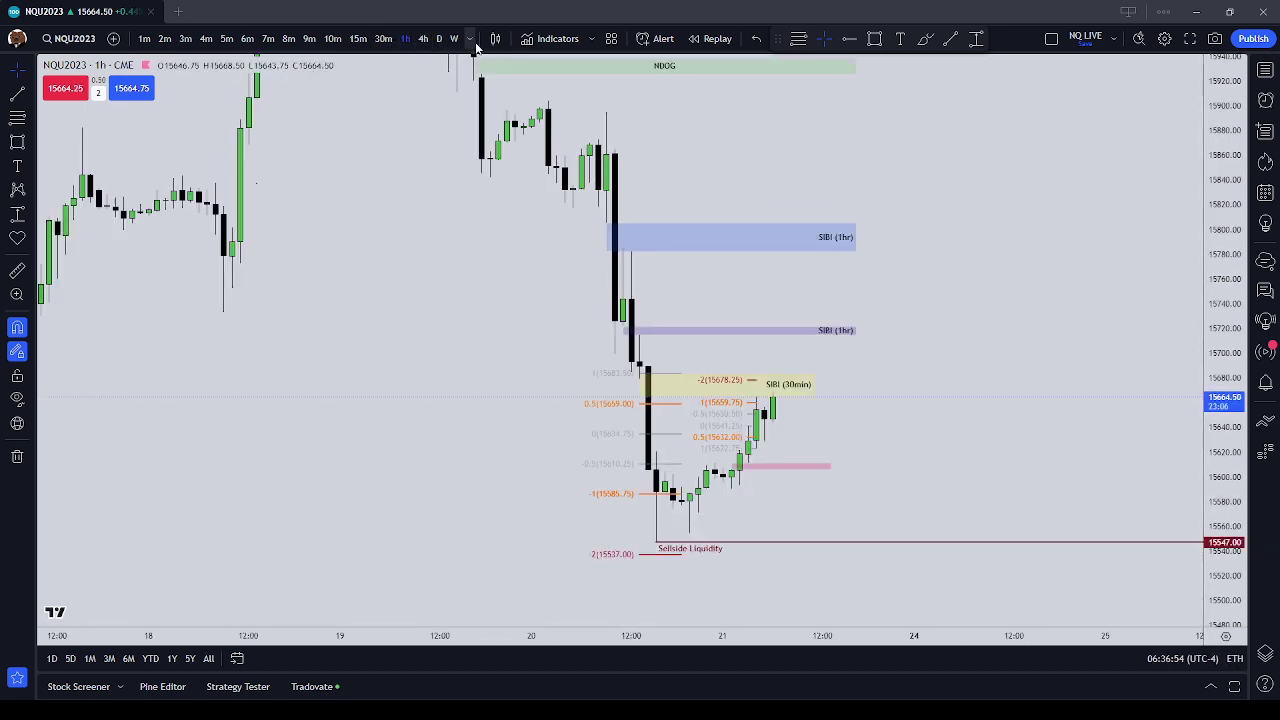
Step down through the 30-minute interval to the 15-minute chart and inspect the blue SIBI (1hr) zone.
left_click(383, 38)
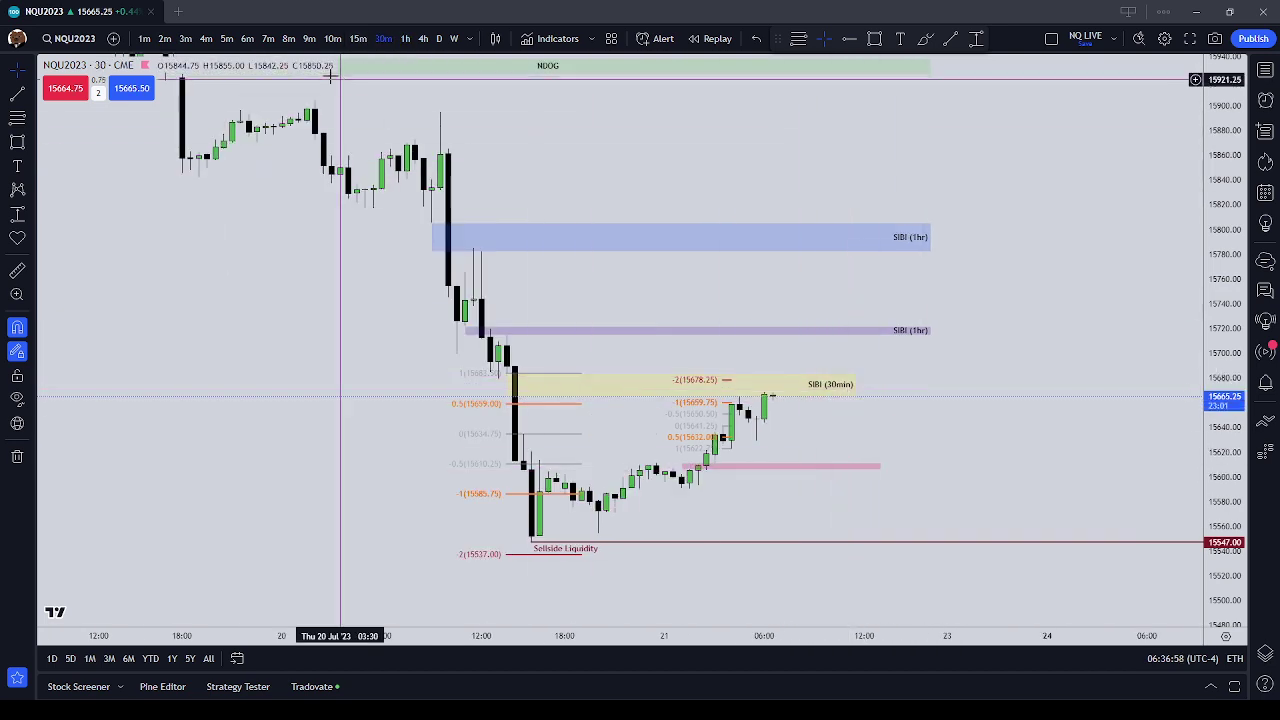
left_click(358, 38)
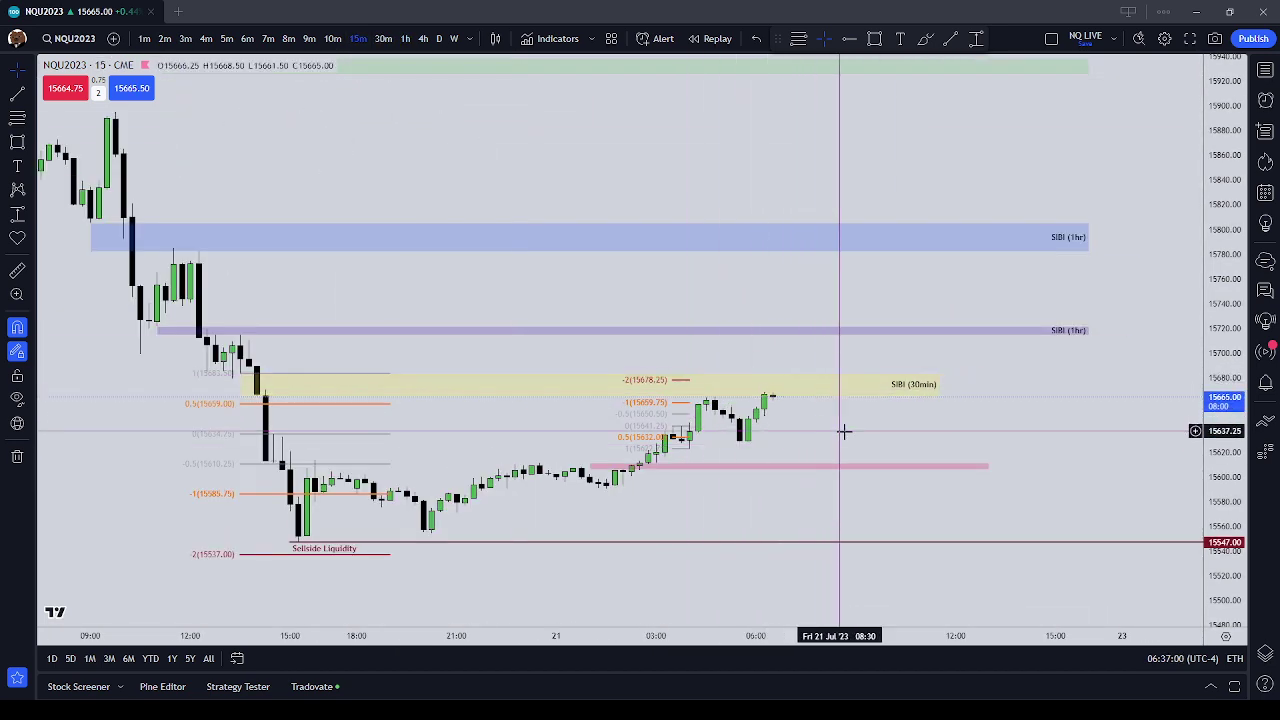
left_click(1048, 230)
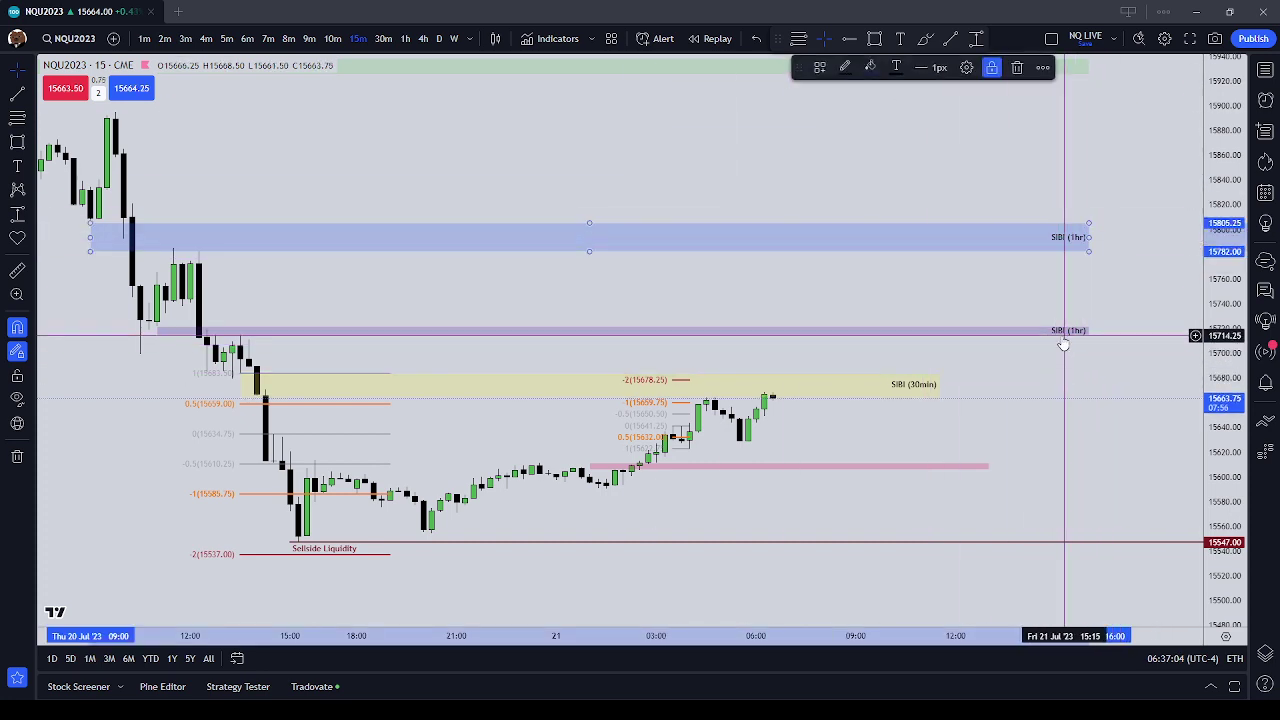
left_click(629, 186)
left_click_drag(973, 459, 952, 389)
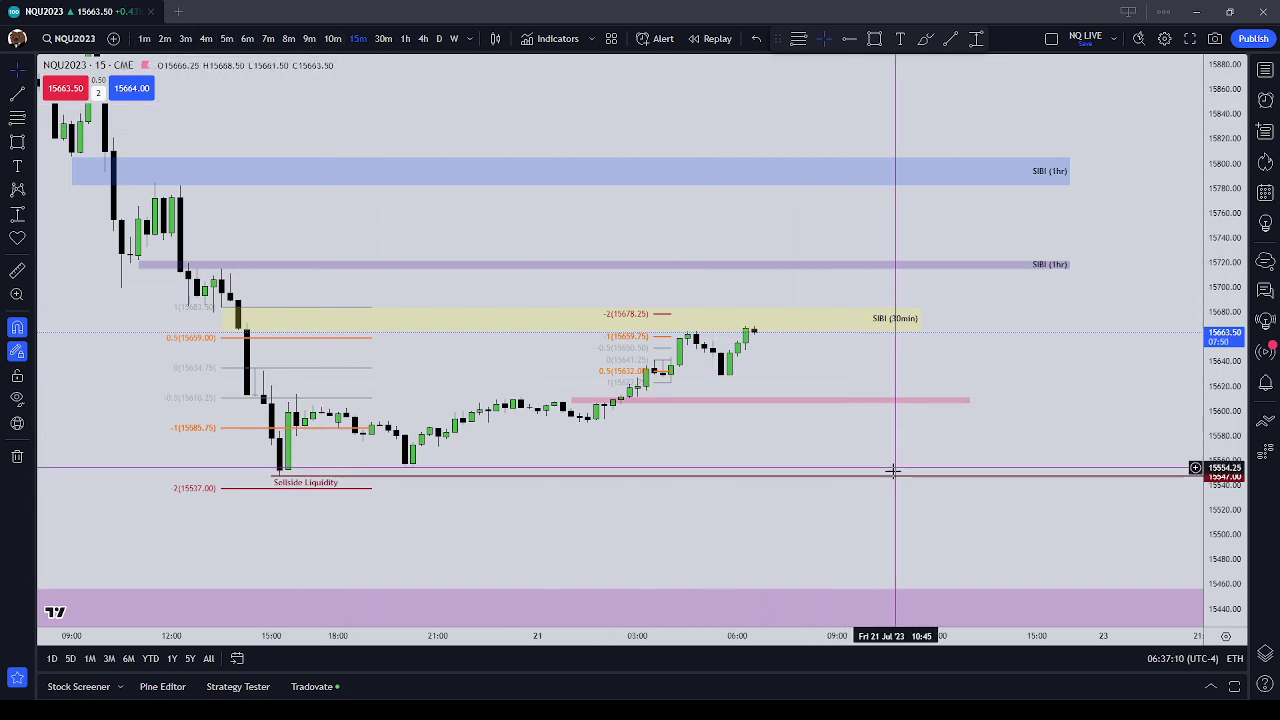
Return to the 1-hour interval and inspect the purple and blue BISI (1D) zones below Sellside Liquidity.
scroll(1100, 508, "down", 3)
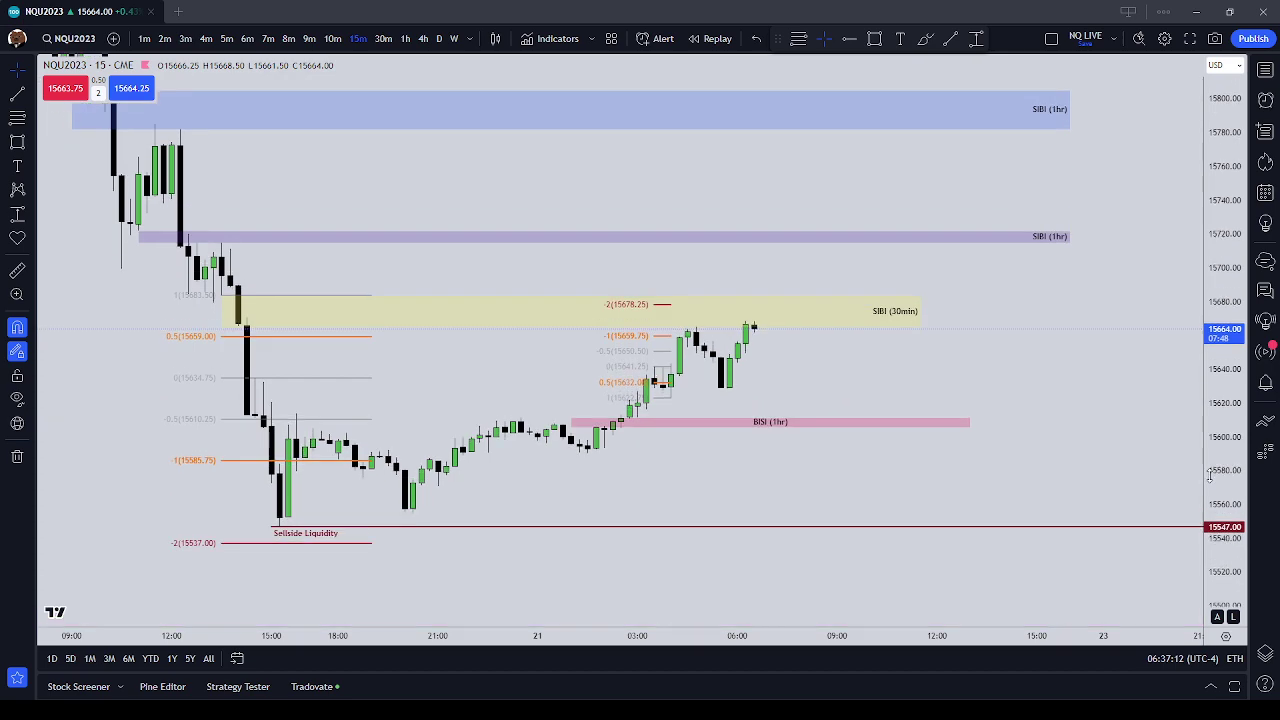
left_click_drag(1098, 505, 473, 92)
scroll(980, 294, "down", 3)
left_click(404, 38)
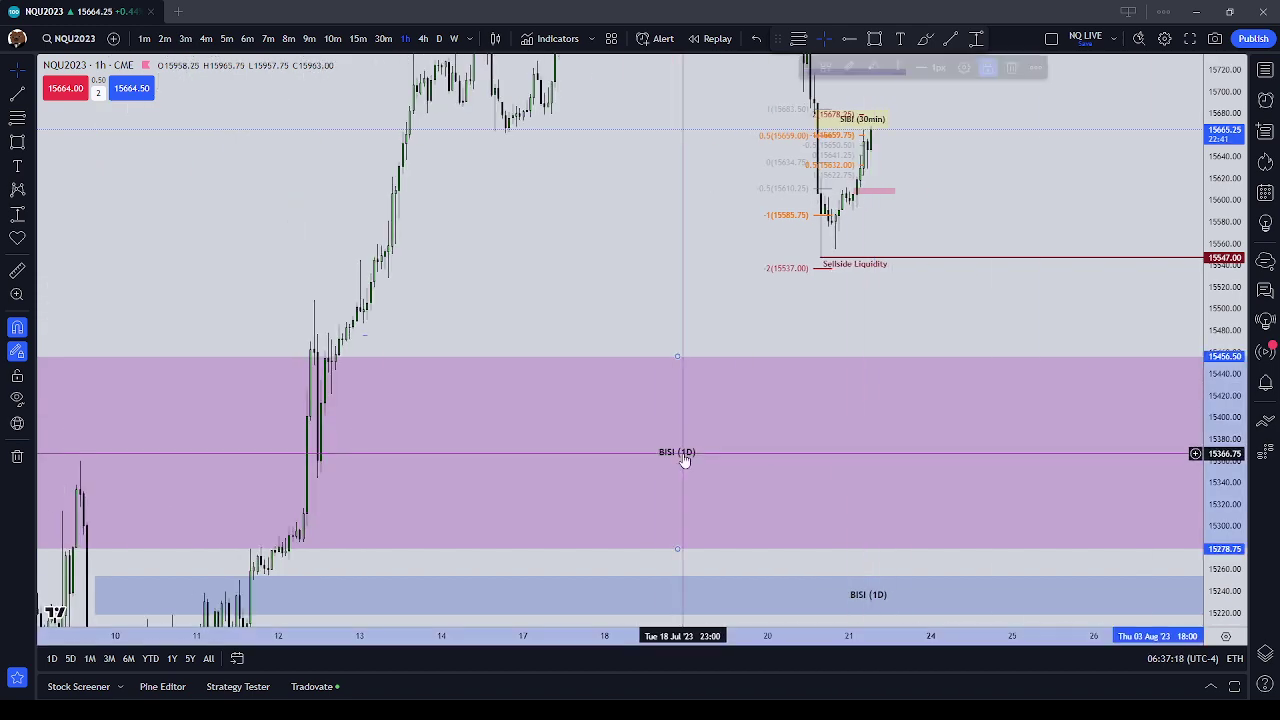
left_click(885, 600)
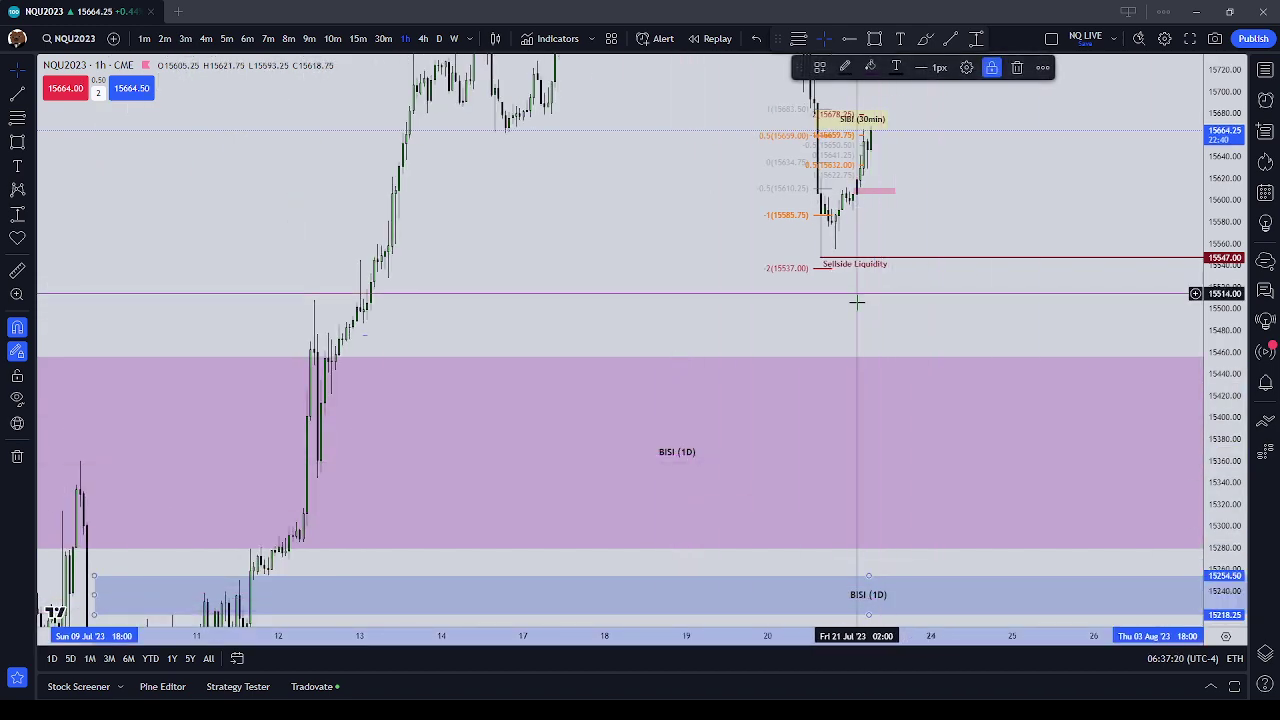
left_click_drag(857, 302, 884, 406)
left_click(917, 93)
left_click(904, 220)
left_click(946, 231)
left_click_drag(1014, 259, 1004, 126)
left_click(694, 437)
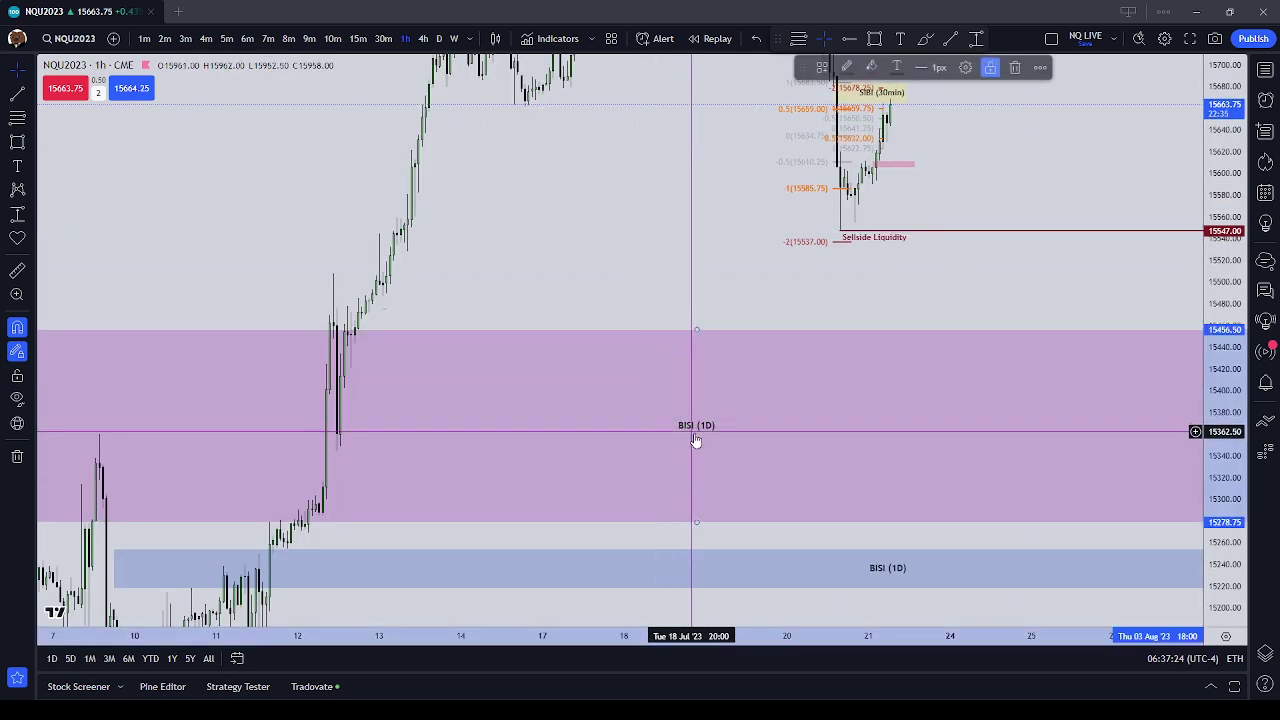
Review the 1-hour zones from NDOG down to Sellside Liquidity, highlighting the purple SIBI (1hr) zone.
left_click_drag(893, 253, 868, 408)
scroll(894, 354, "up", 4)
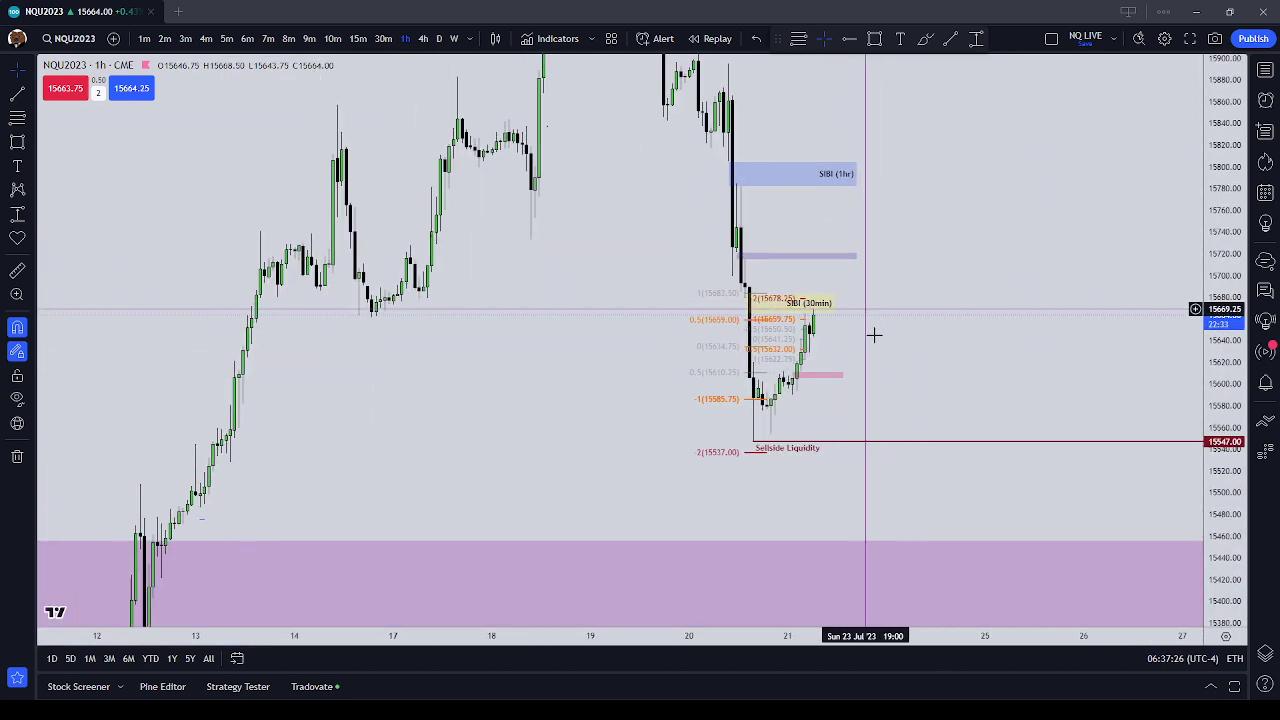
left_click_drag(977, 410, 971, 317)
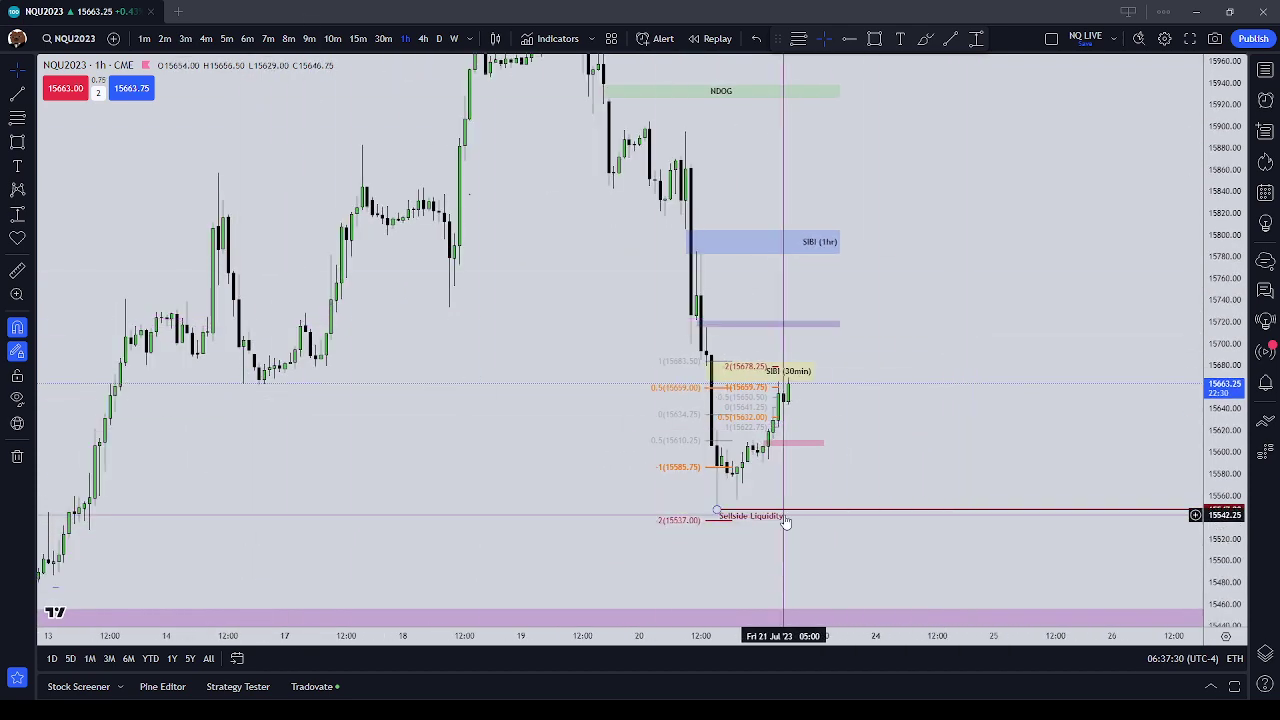
left_click(830, 475)
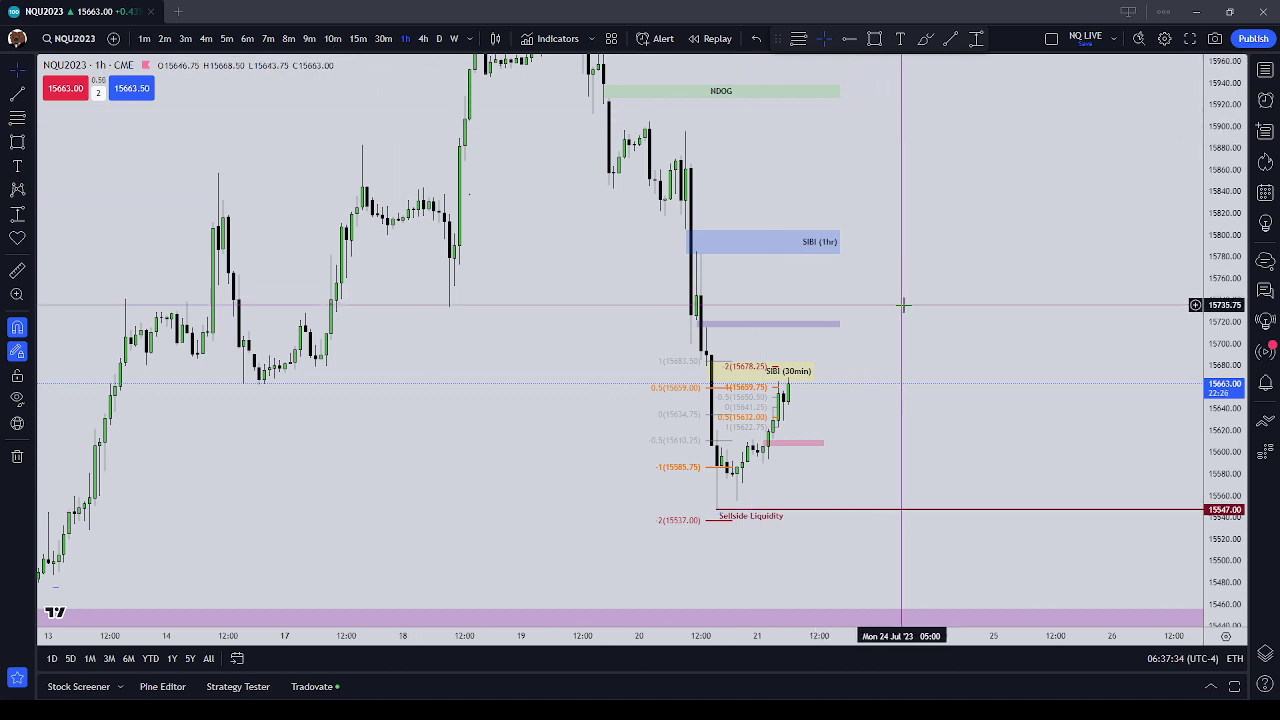
left_click(826, 323)
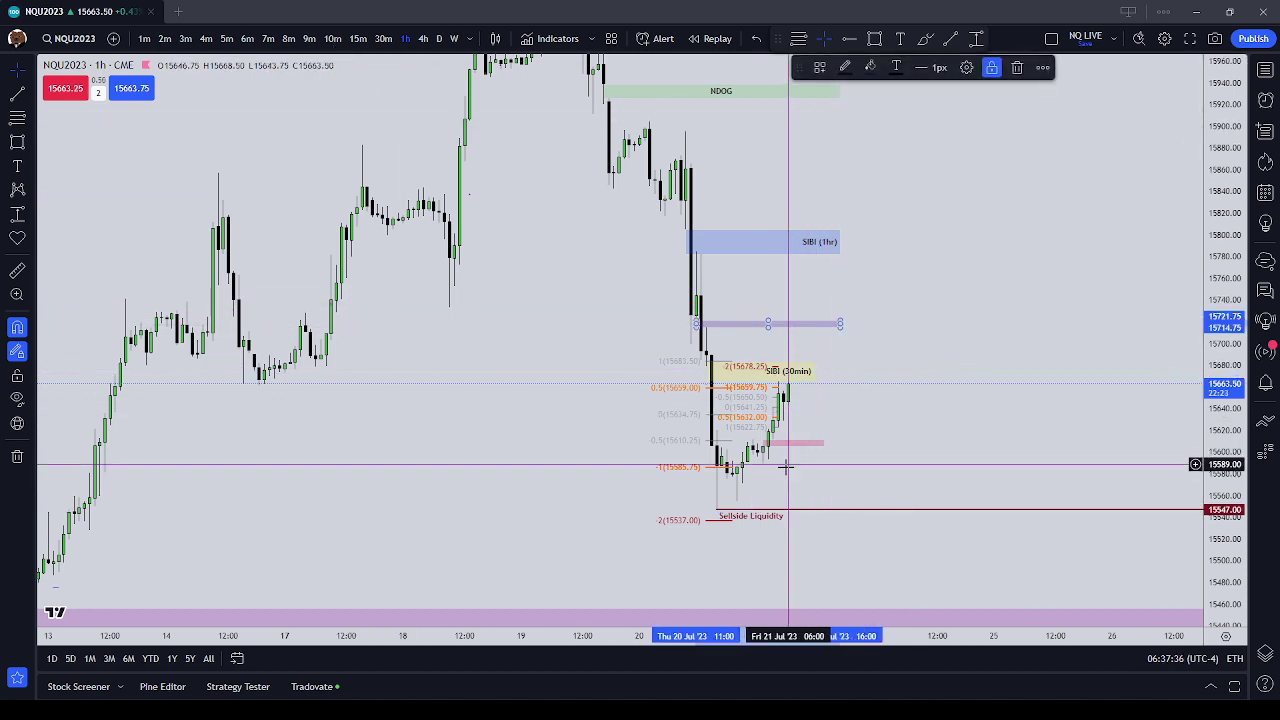
left_click(767, 540)
left_click_drag(851, 455, 860, 338)
scroll(860, 338, "up", 1)
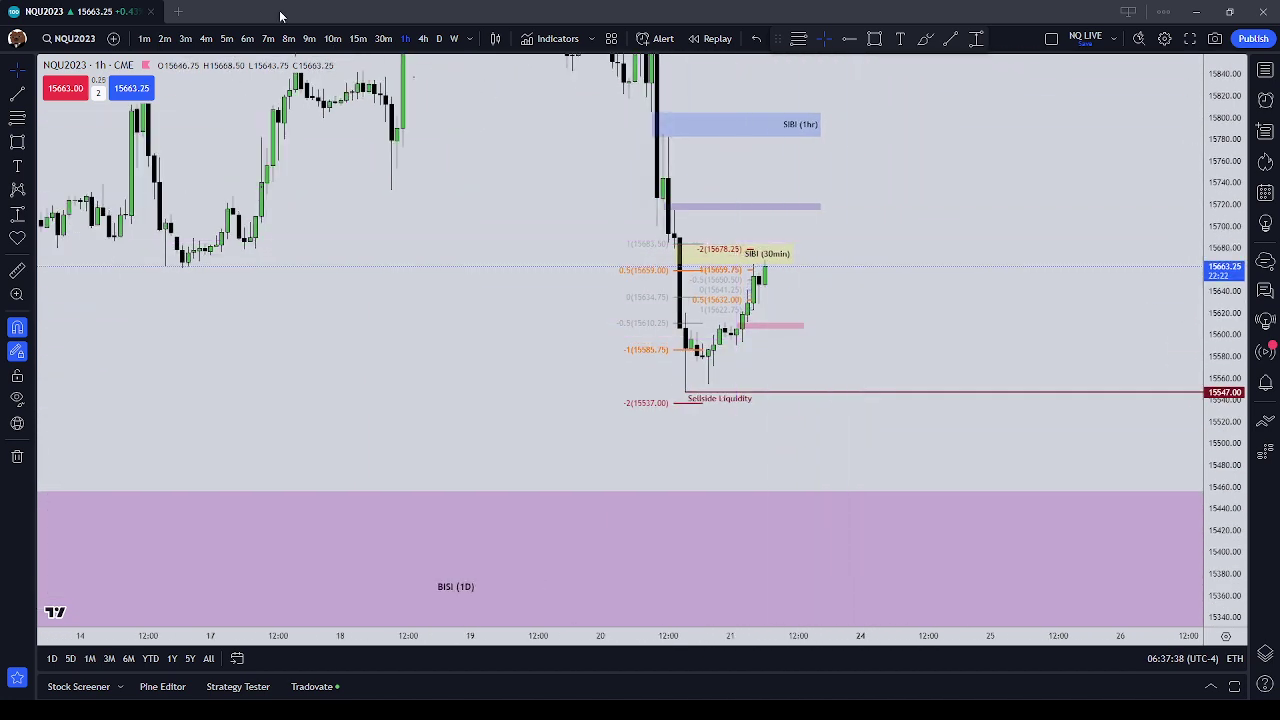
Set the chart interval to 15 minutes and stretch the price scale around the SIBI (30min) and SIBI (1hr) zones.
left_click(358, 38)
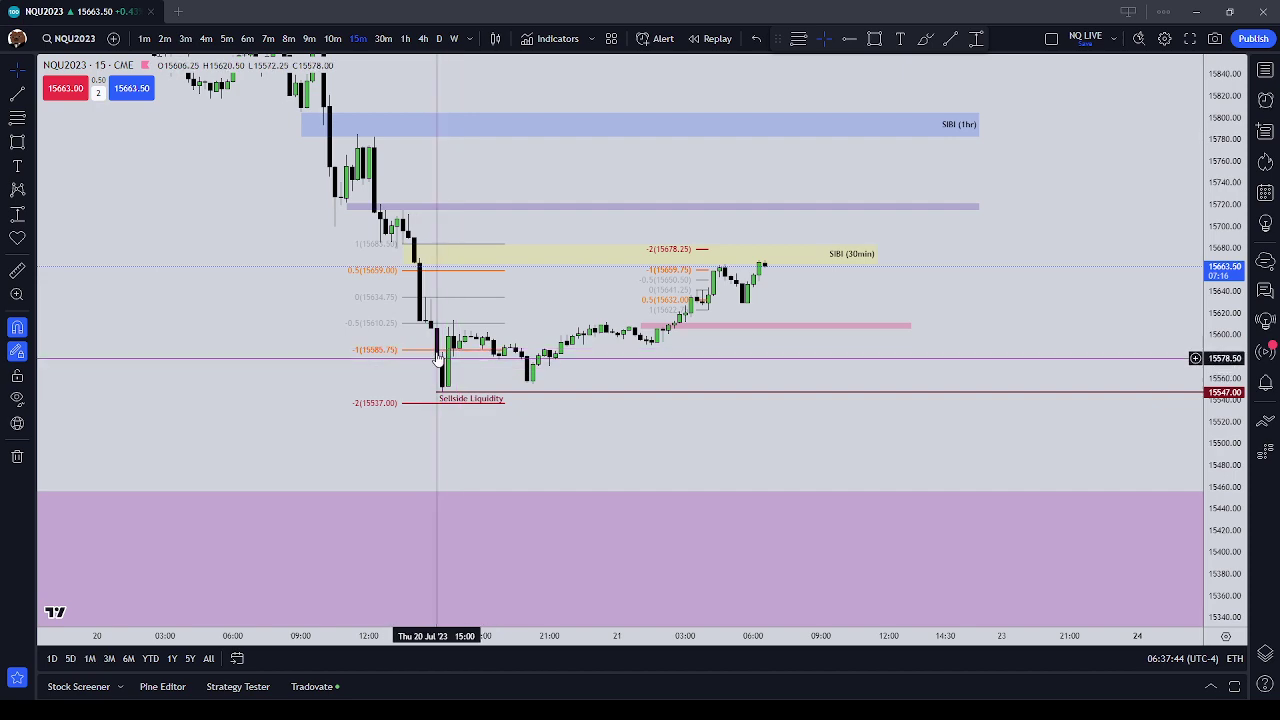
left_click_drag(920, 296, 987, 375)
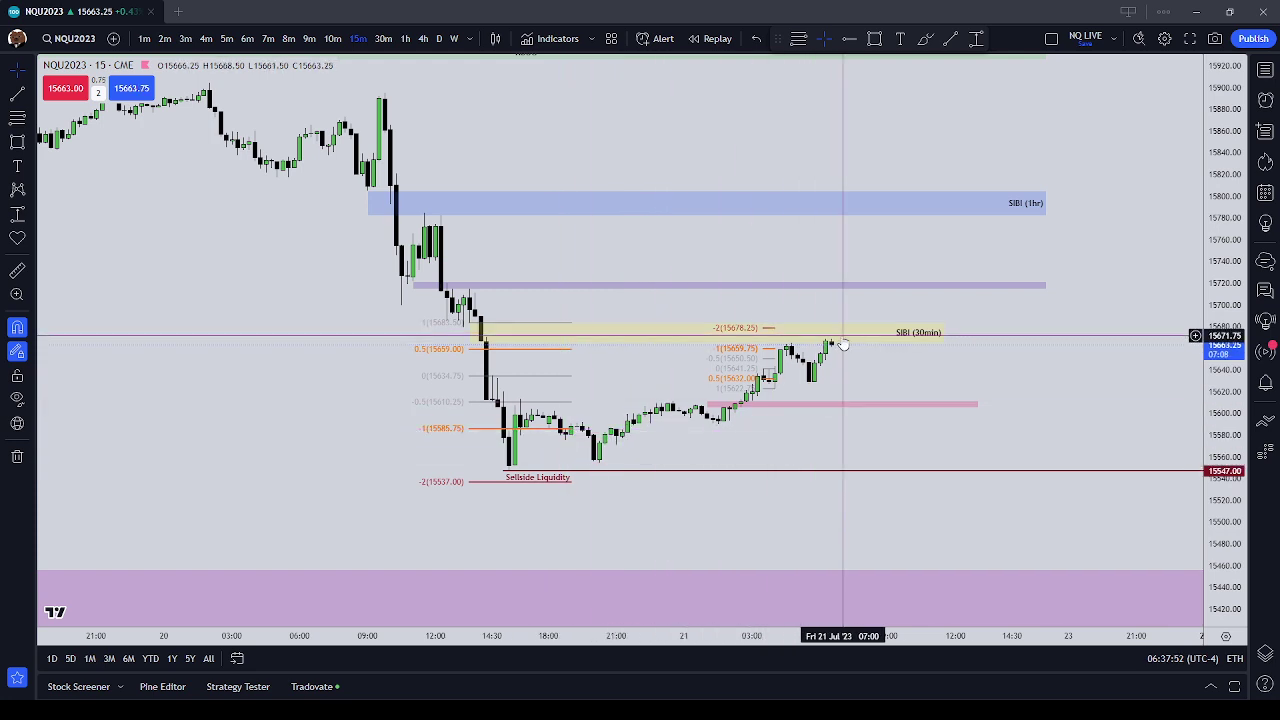
left_click_drag(1228, 465, 1204, 162)
left_click_drag(1120, 196, 1092, 325)
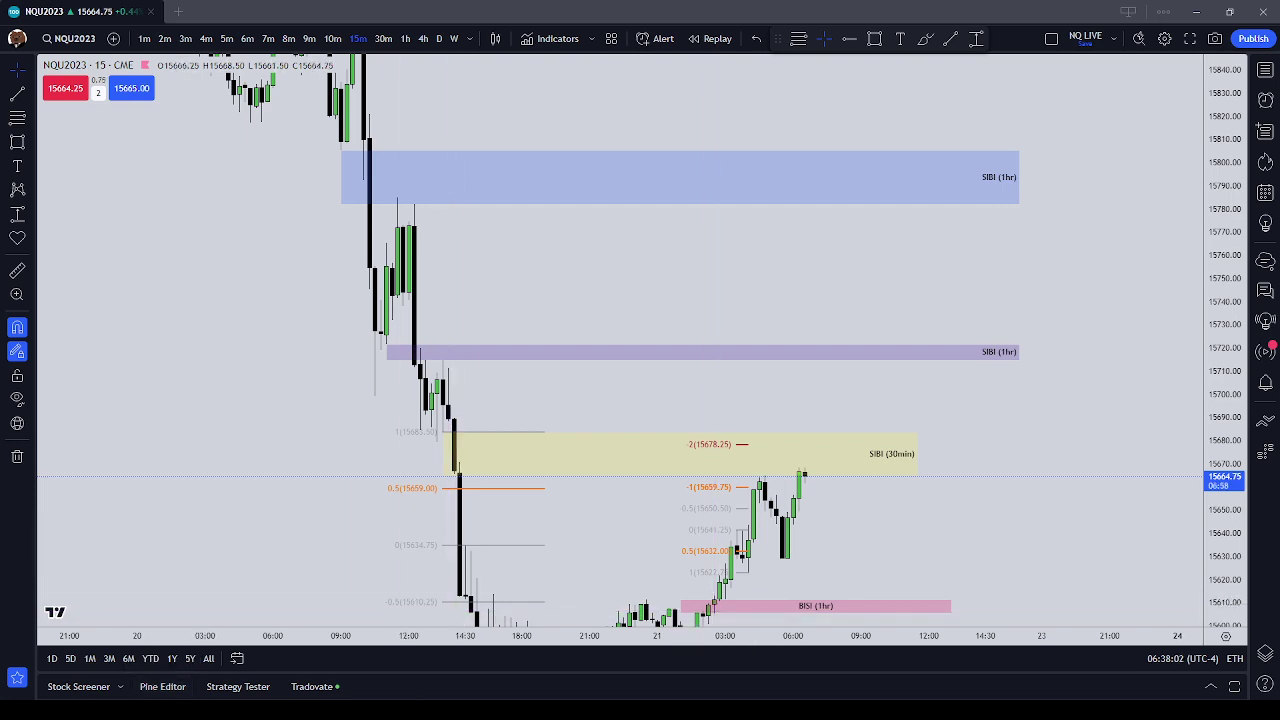
scroll(905, 465, "down", 2)
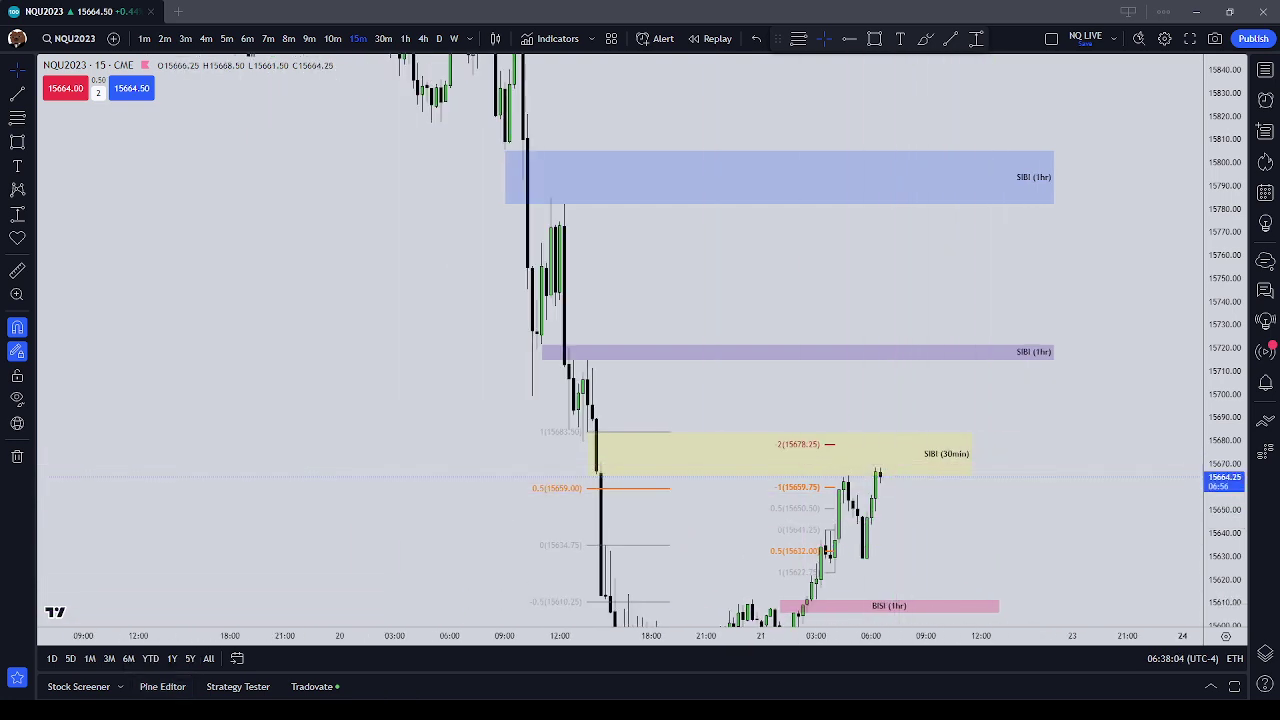